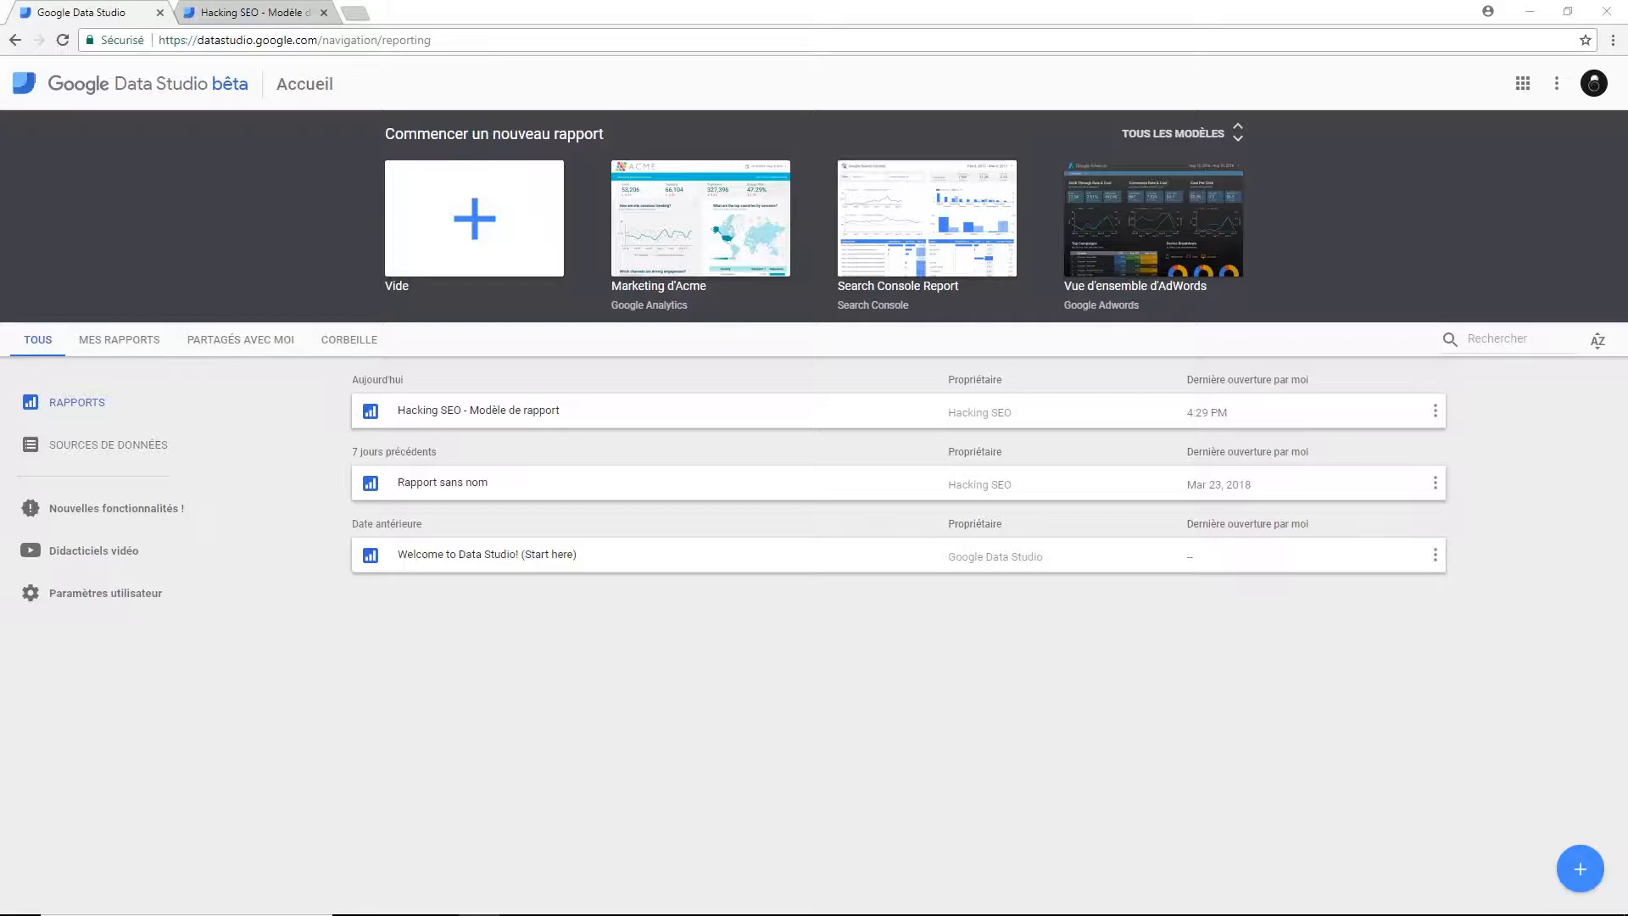
Step: Create a blank report and name it "Rapport mensuel du mois de février pour le site"
{"action": "left_click", "coordinate": [1579, 868]}
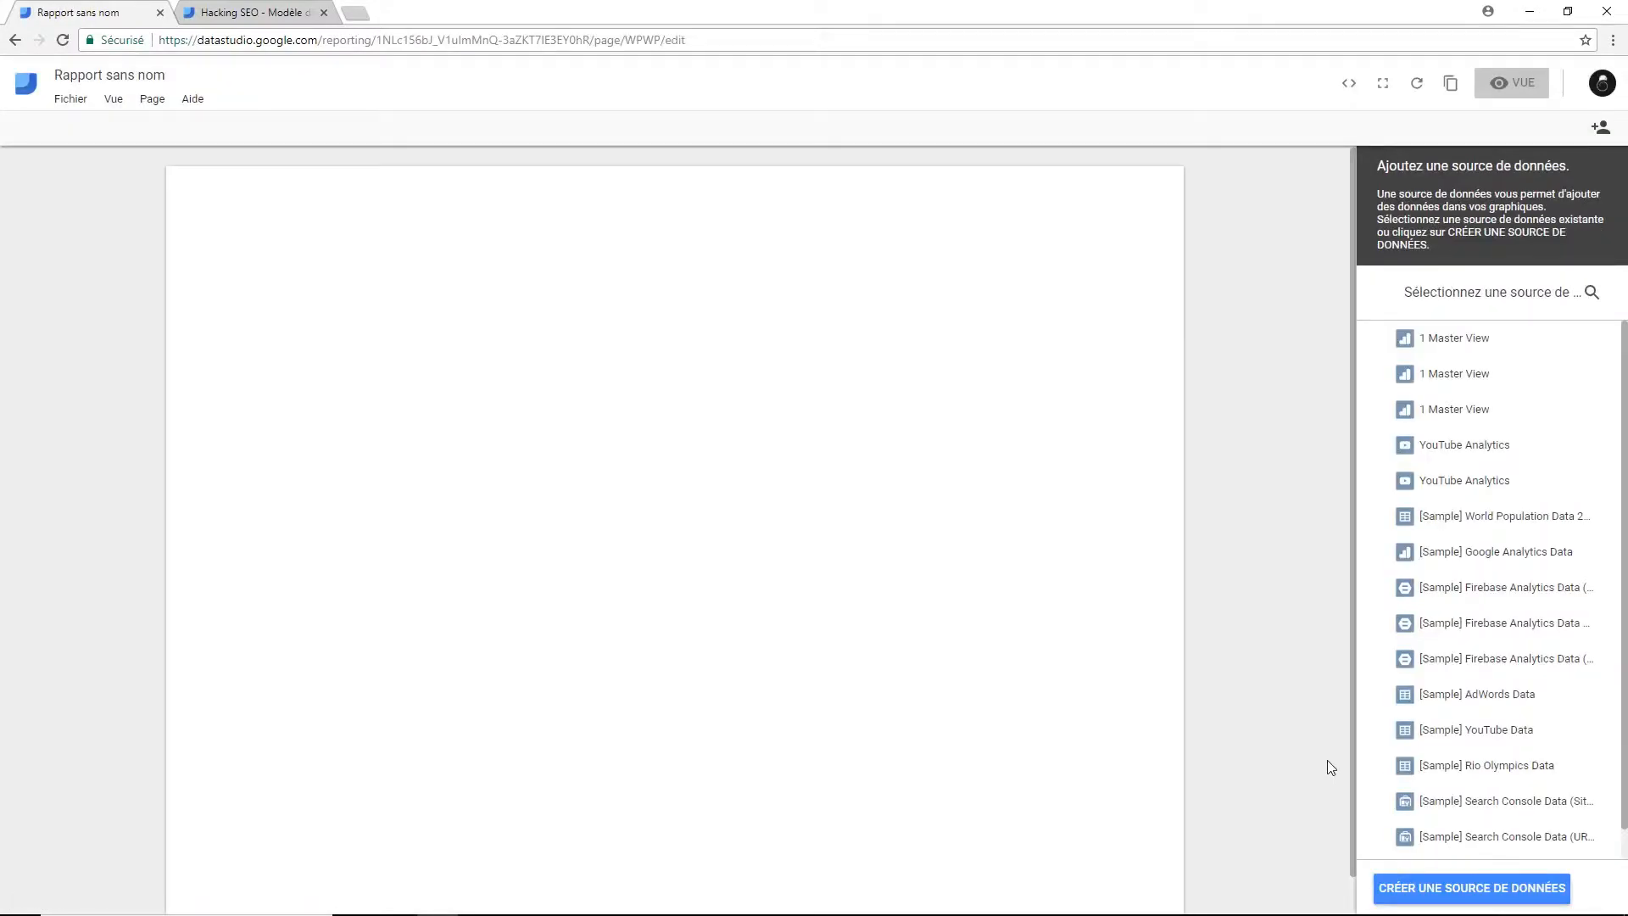
{"action": "triple_click", "coordinate": [123, 75]}
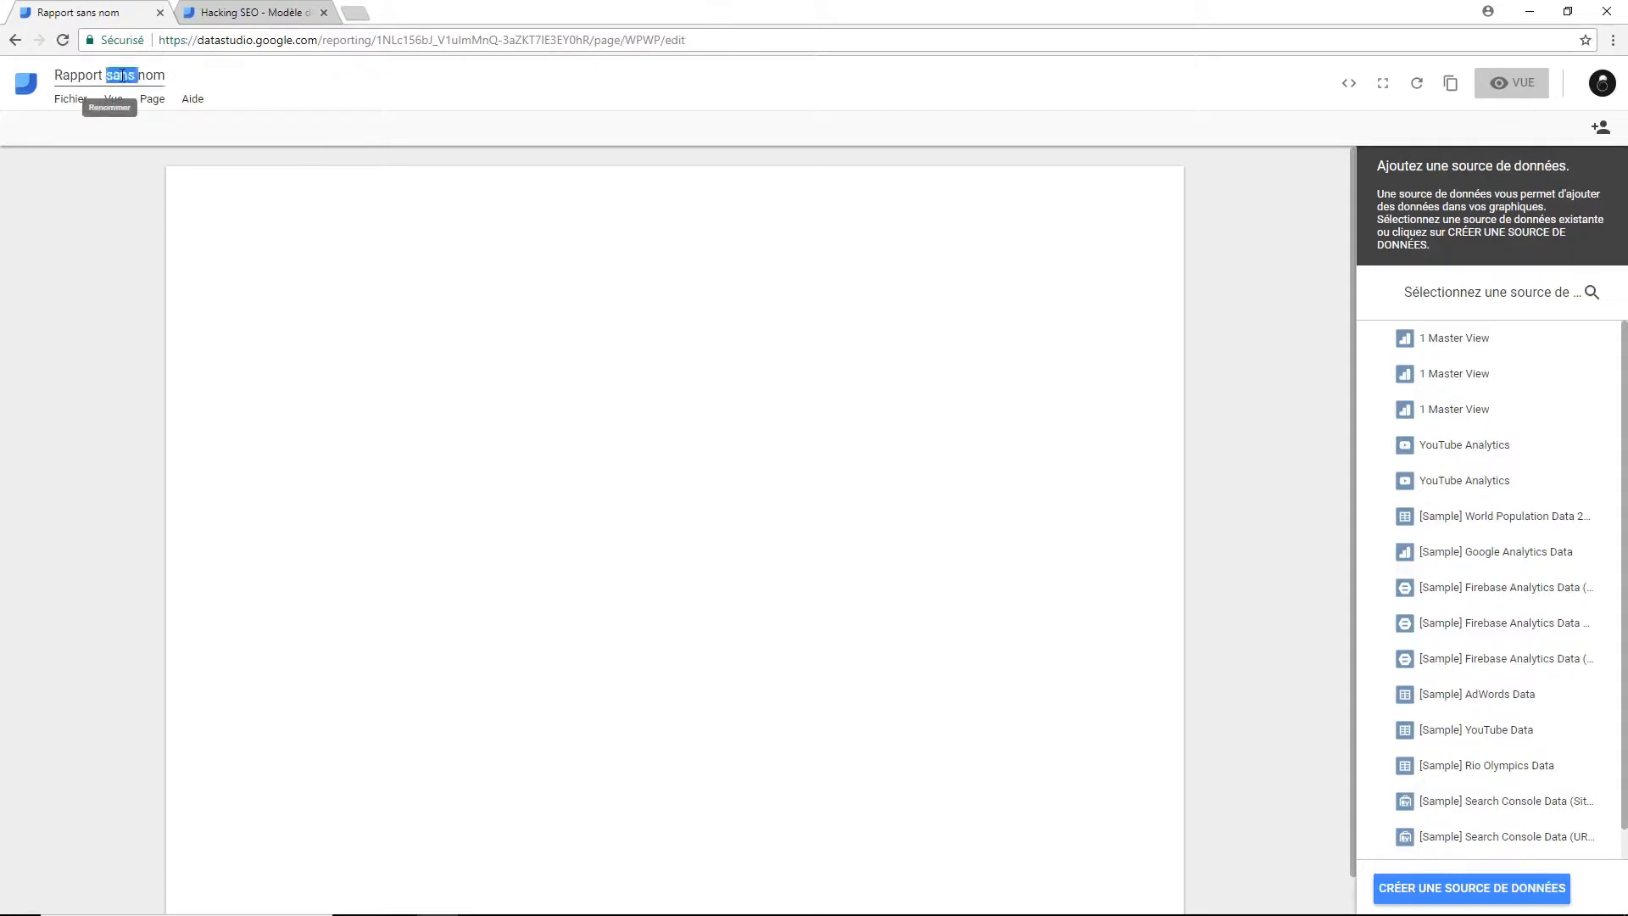
{"action": "type", "text": "Ra"}
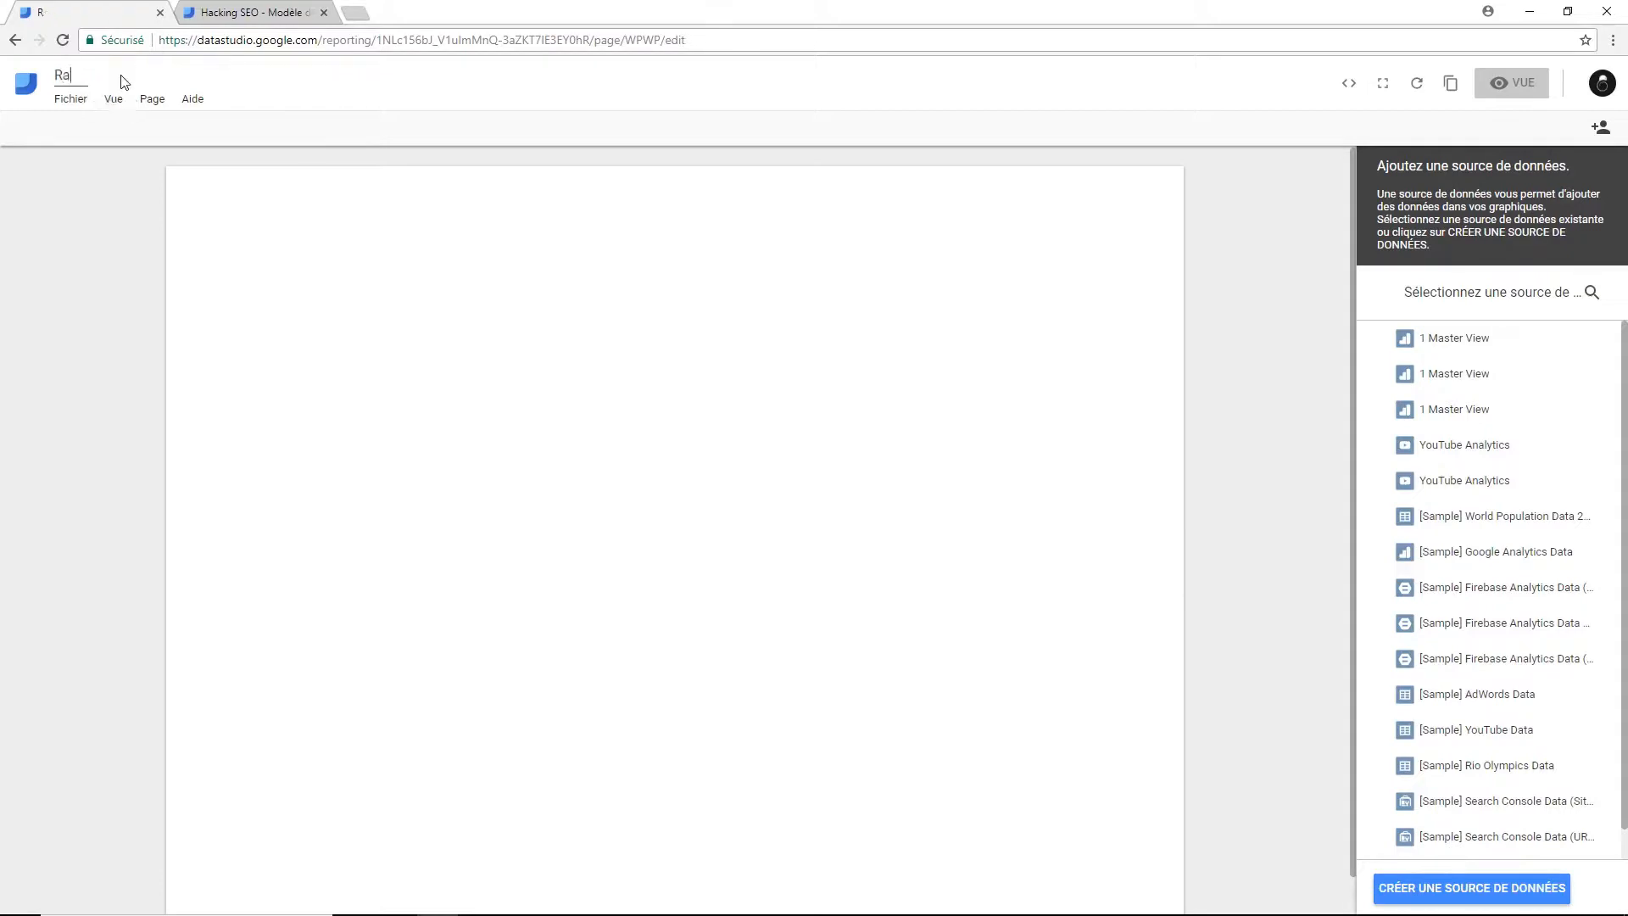
{"action": "type", "text": "pport mensuel"}
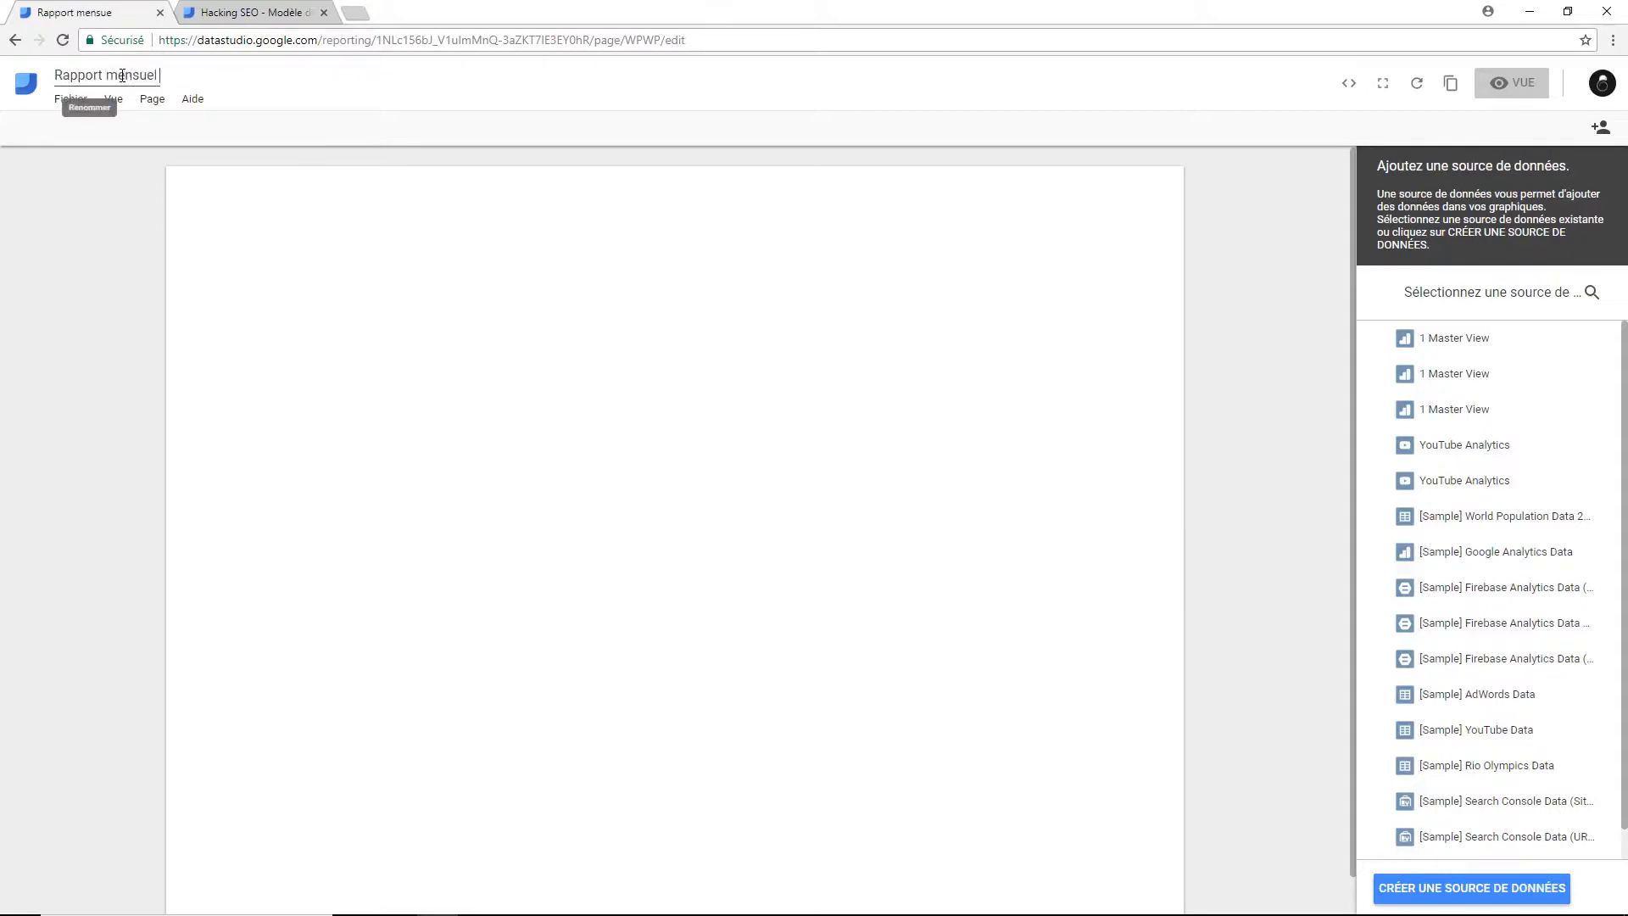
{"action": "type", "text": " du mois de février pour le site"}
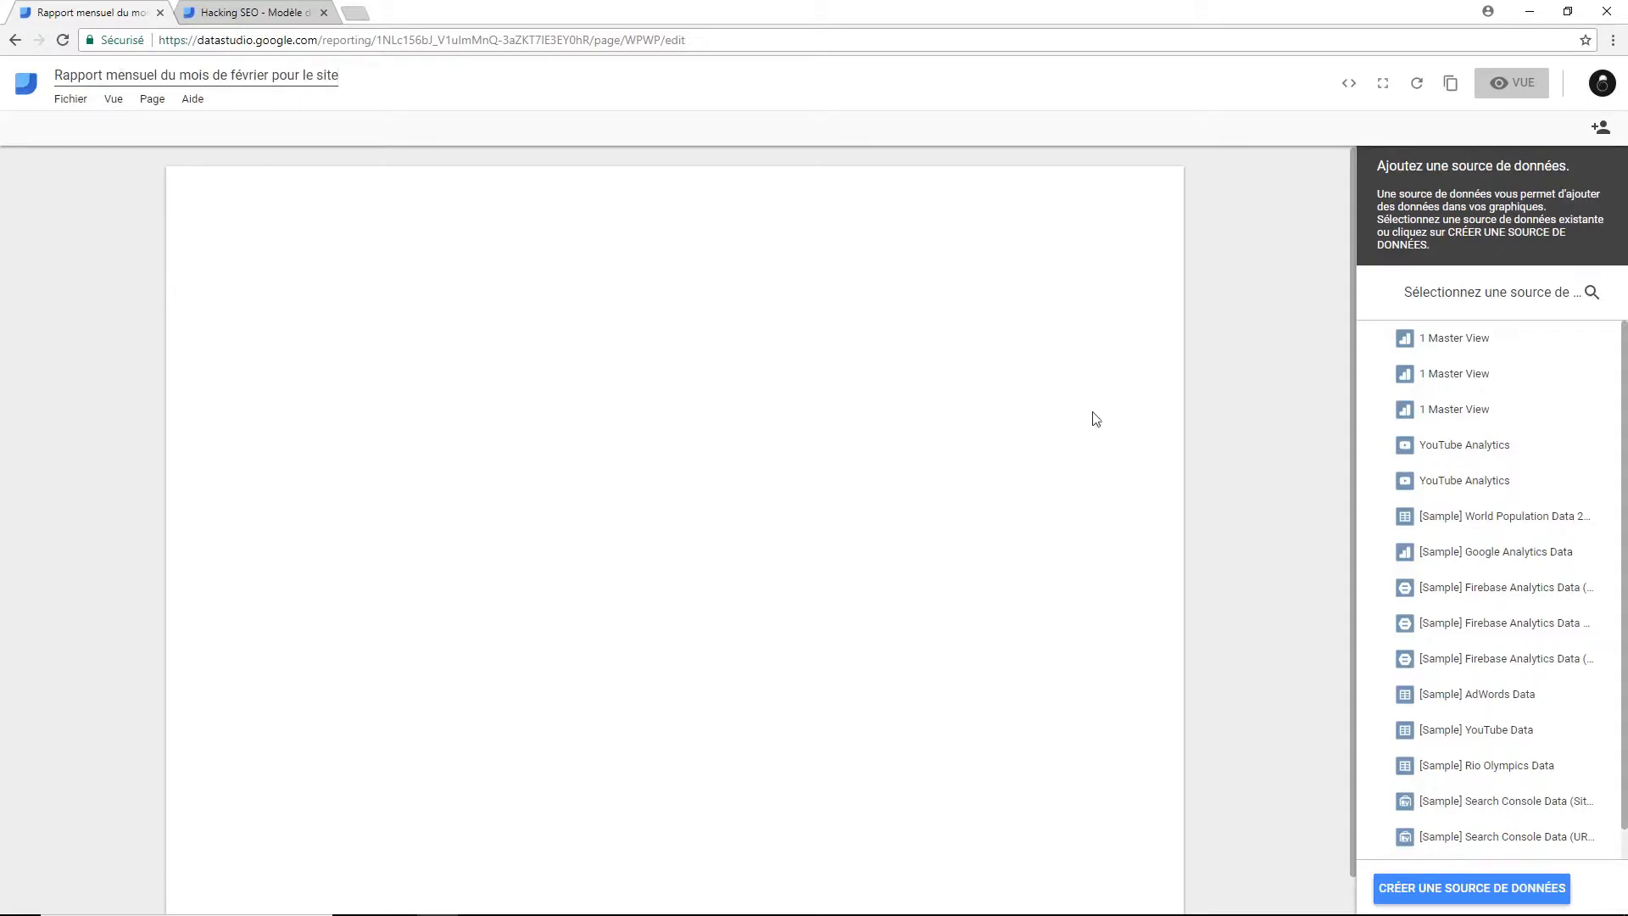
Step: Create a Google Analytics data source from Demo Account, Google Merchandise Store, 1 Master View, and add it to the report
{"action": "left_click", "coordinate": [1517, 892]}
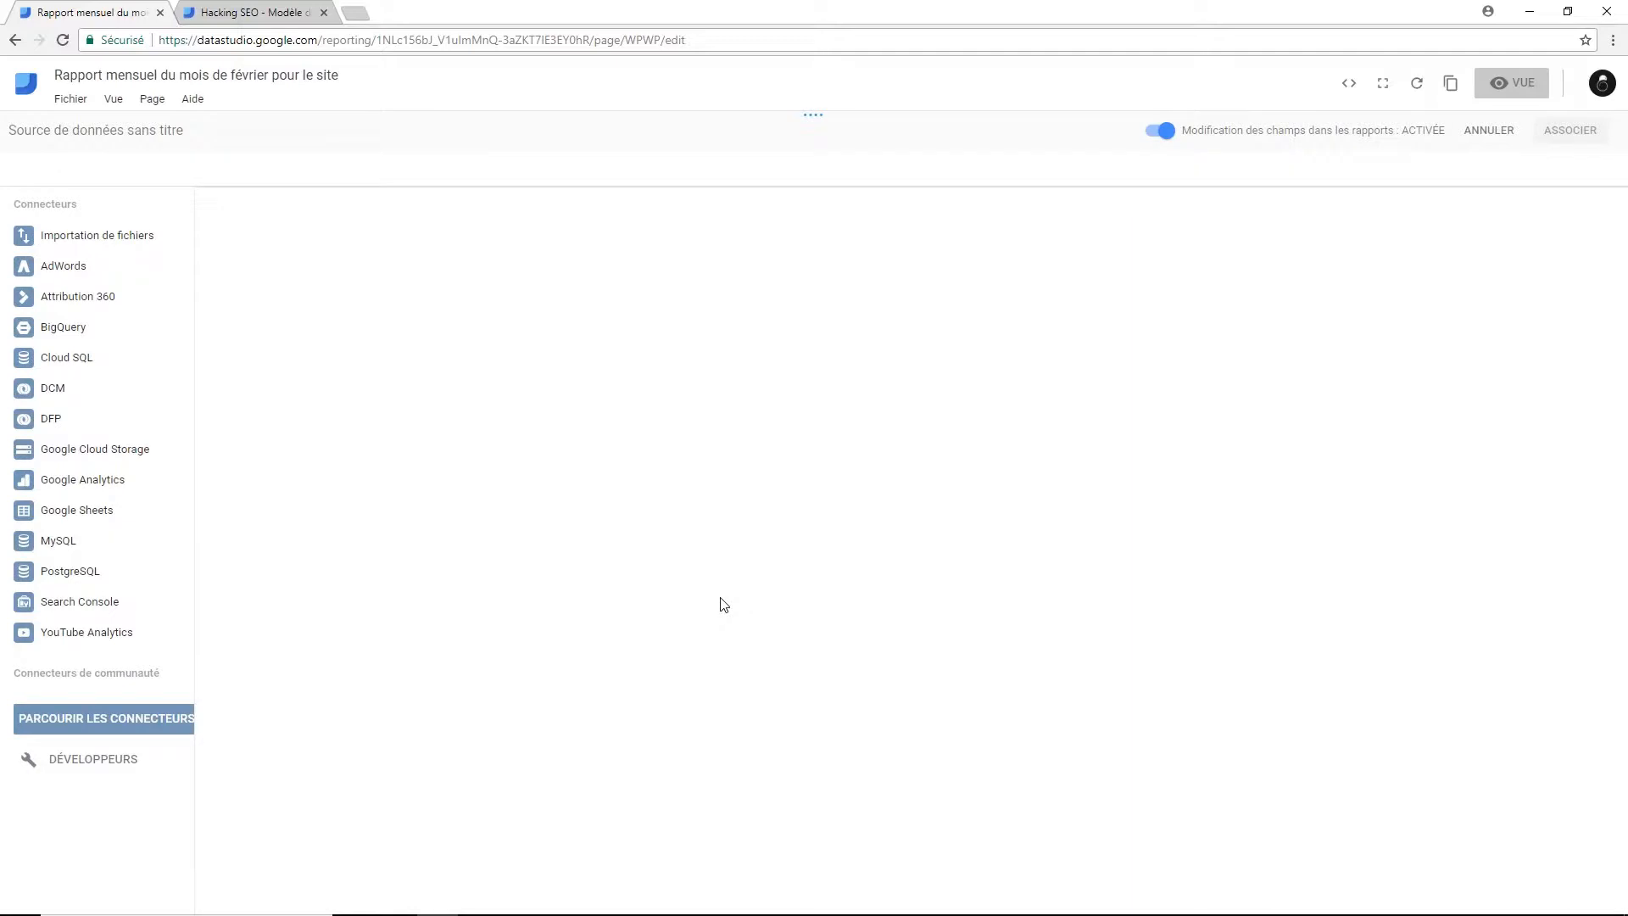
{"action": "left_click", "coordinate": [157, 492]}
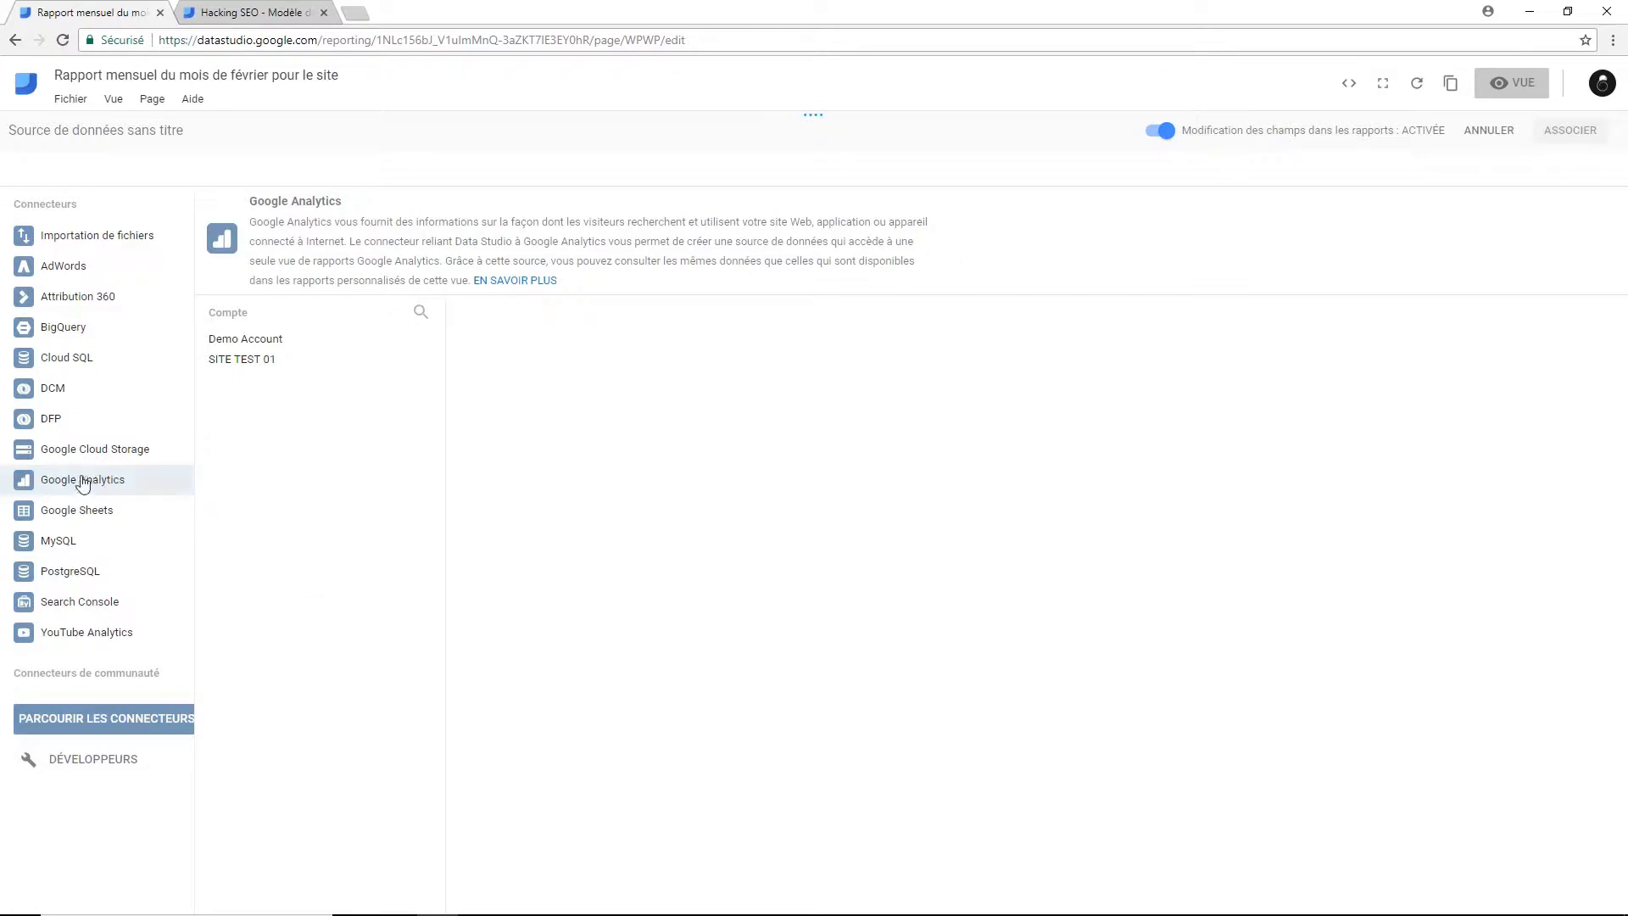
{"action": "left_click", "coordinate": [309, 340]}
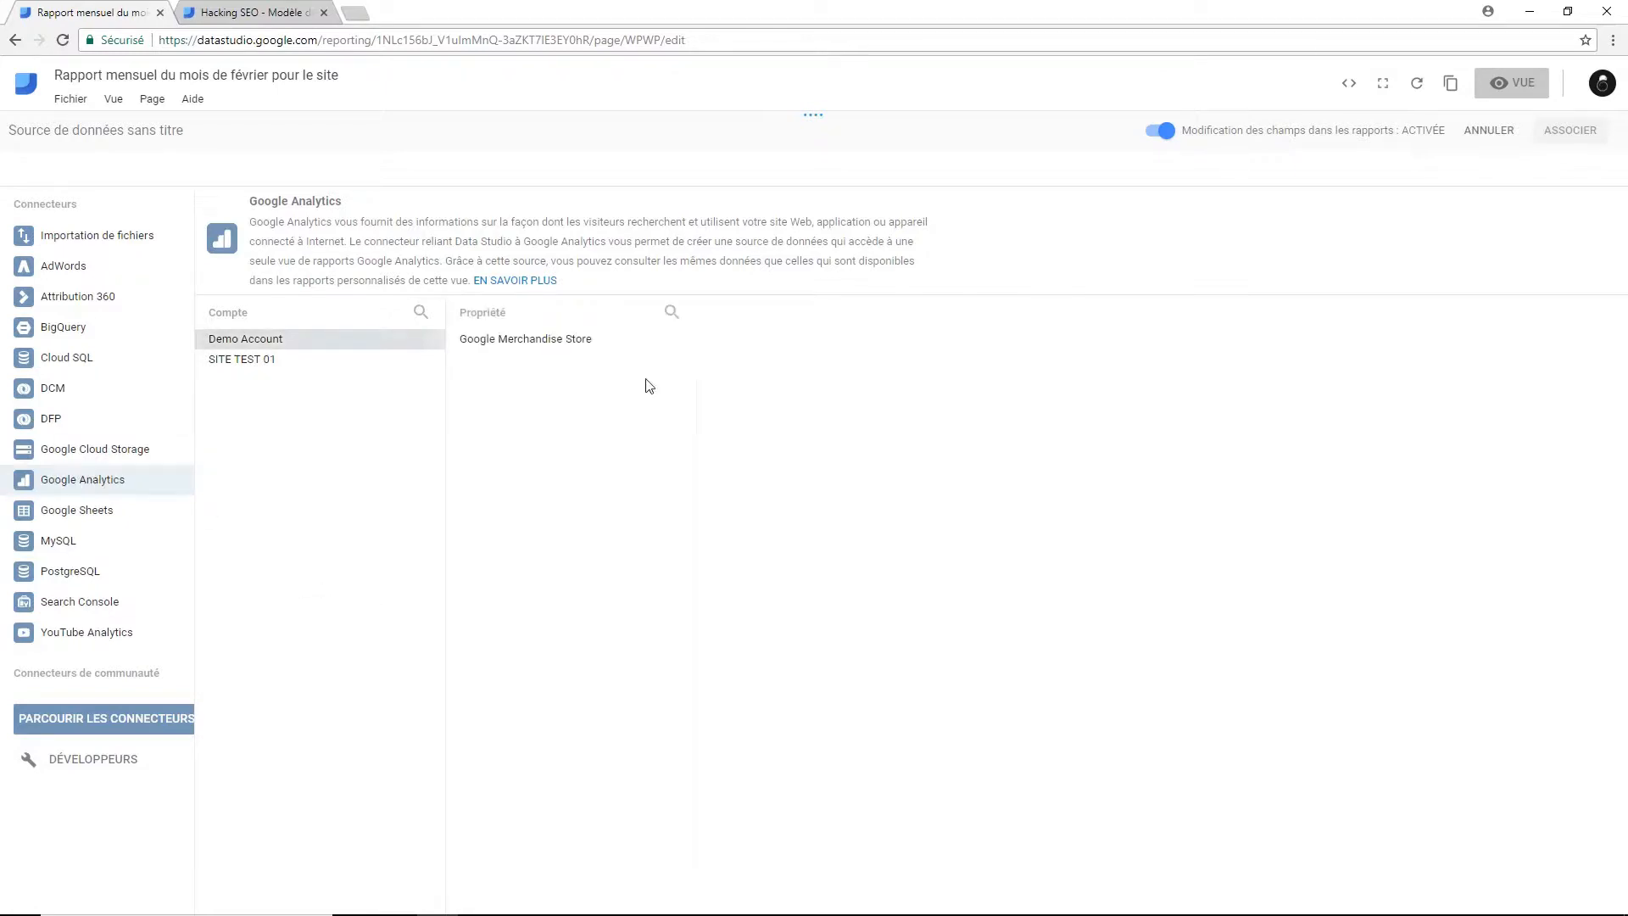
{"action": "left_click", "coordinate": [603, 343]}
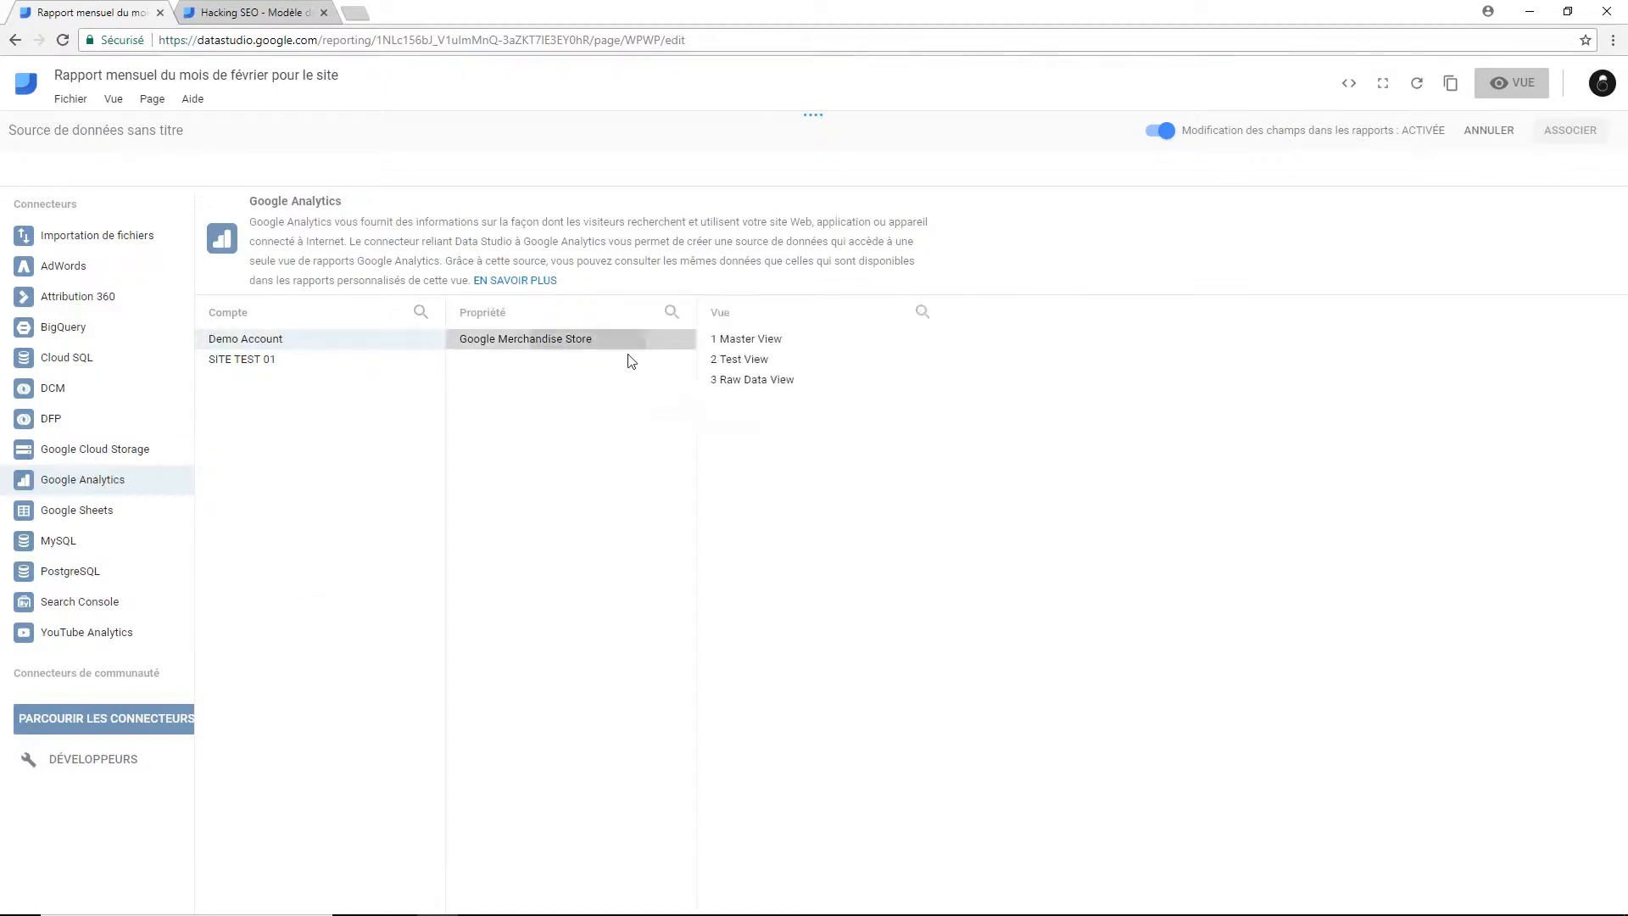
{"action": "left_click", "coordinate": [774, 339]}
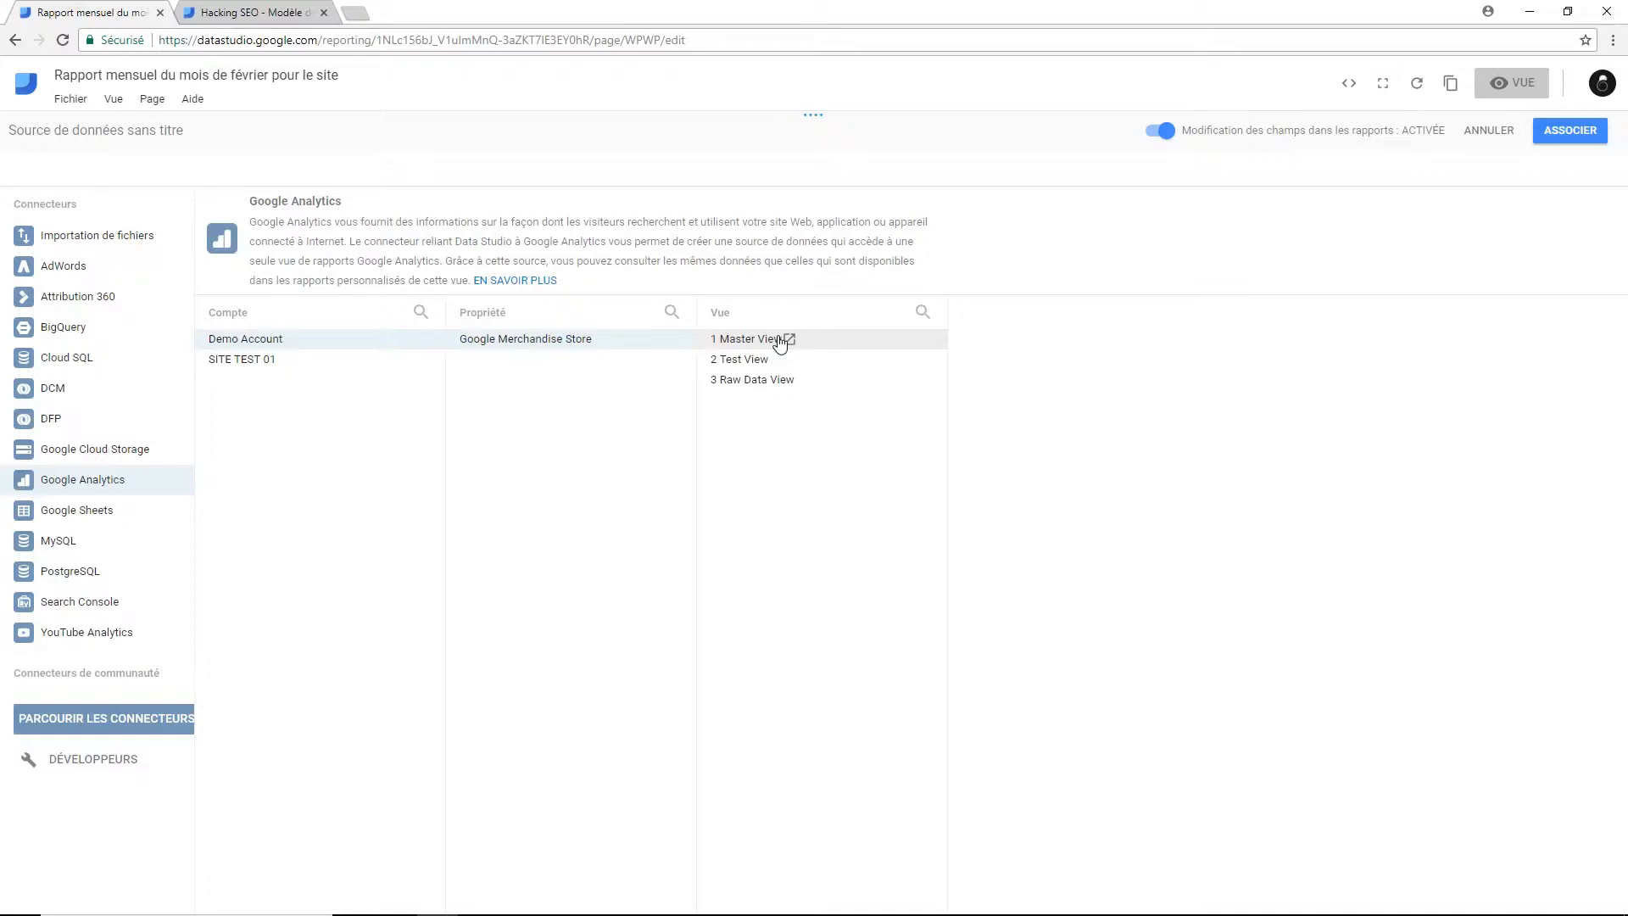
{"action": "left_click", "coordinate": [1564, 136]}
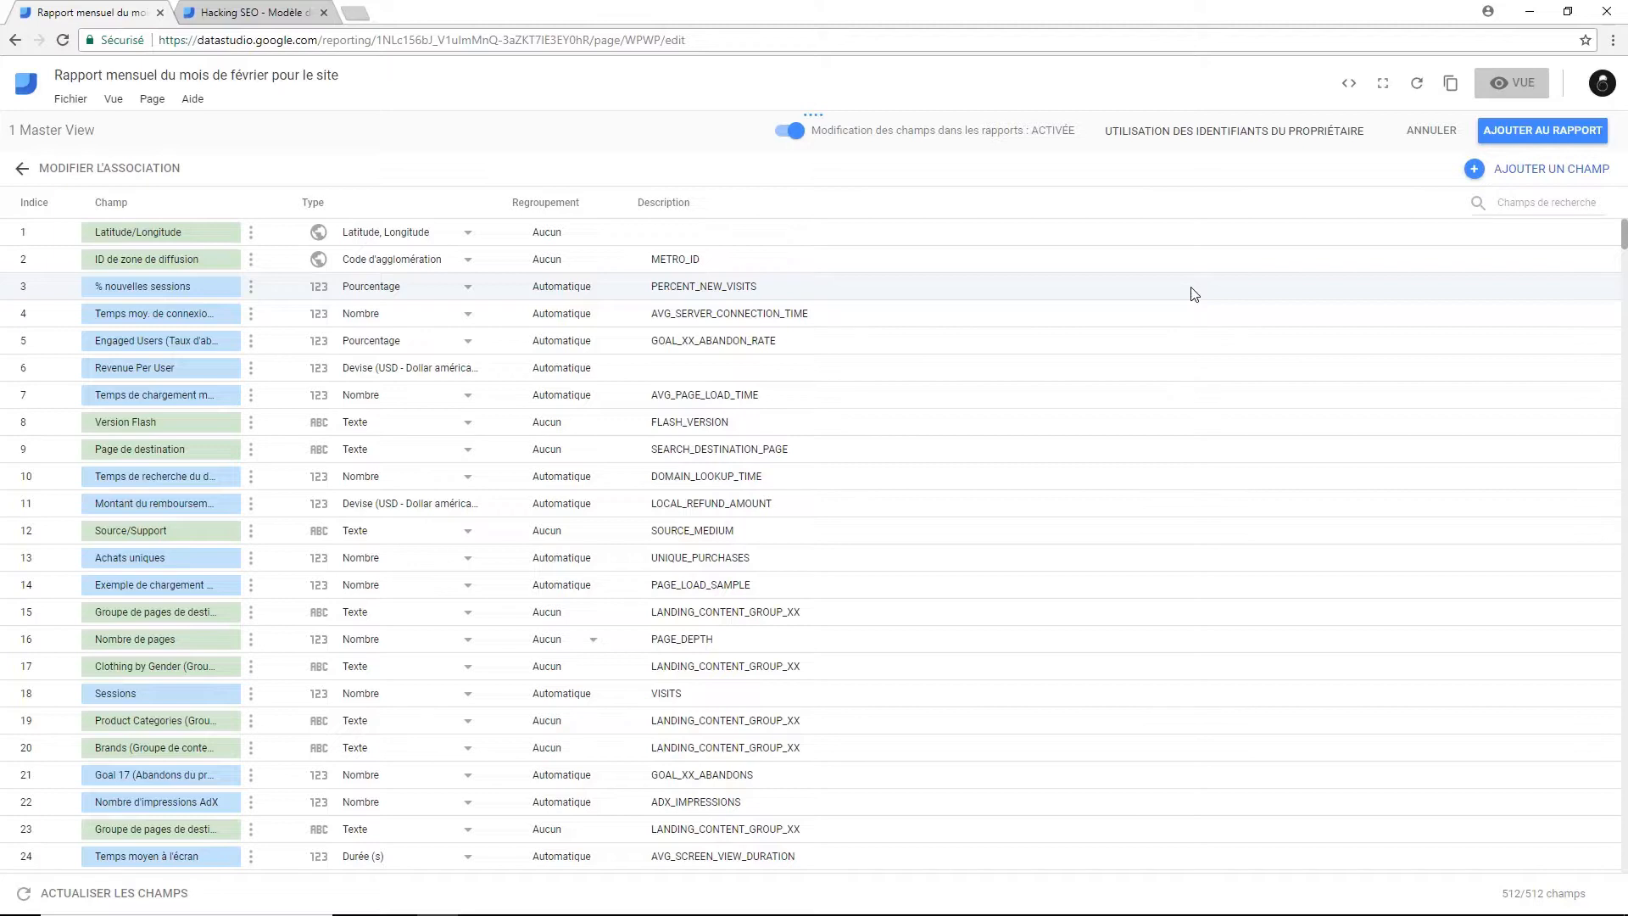
{"action": "left_click", "coordinate": [1577, 132]}
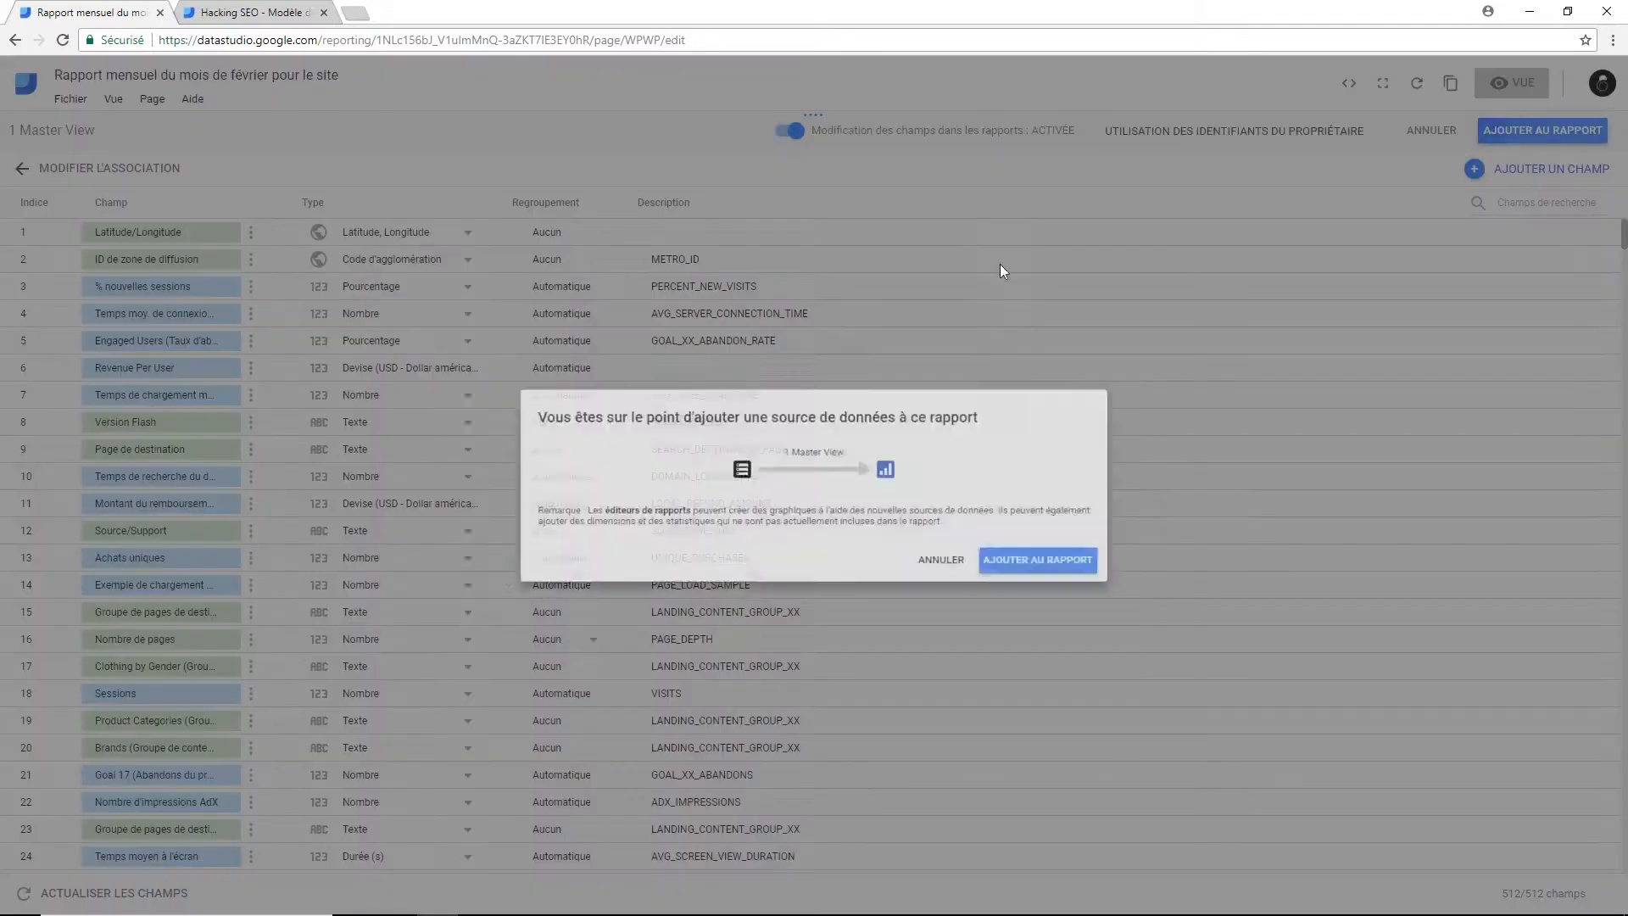
{"action": "left_click", "coordinate": [1076, 571]}
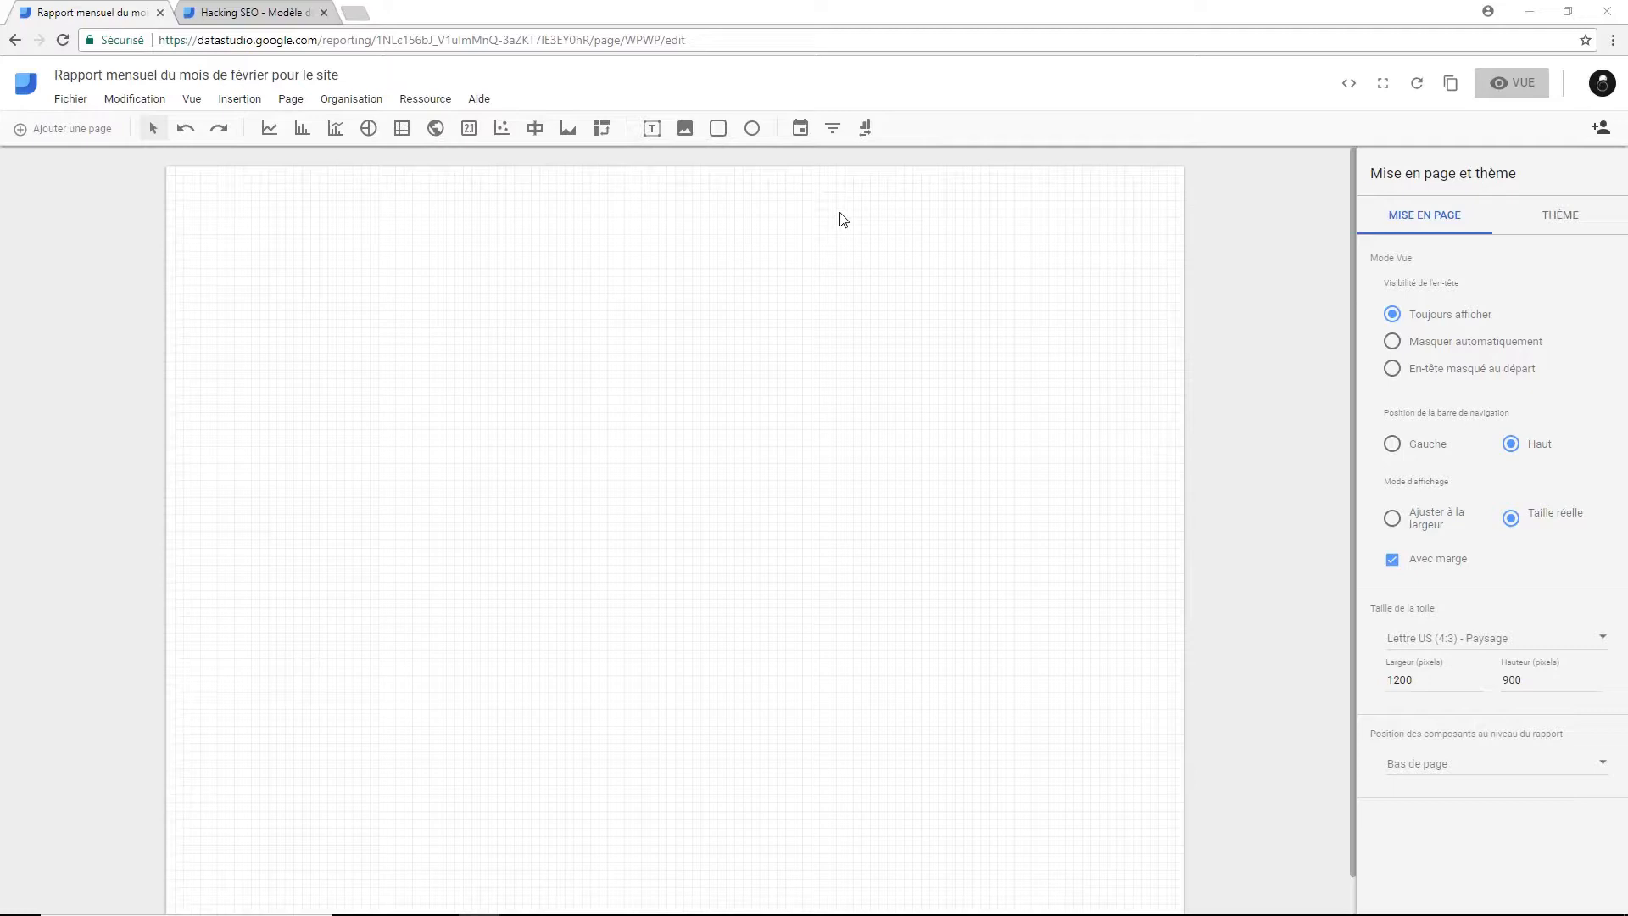
Step: Place a date range control in the page's upper right area and set its default range to 1–28 February 2018
{"action": "left_click", "coordinate": [803, 131]}
{"action": "left_click_drag", "start_coordinate": [812, 221], "coordinate": [1092, 286]}
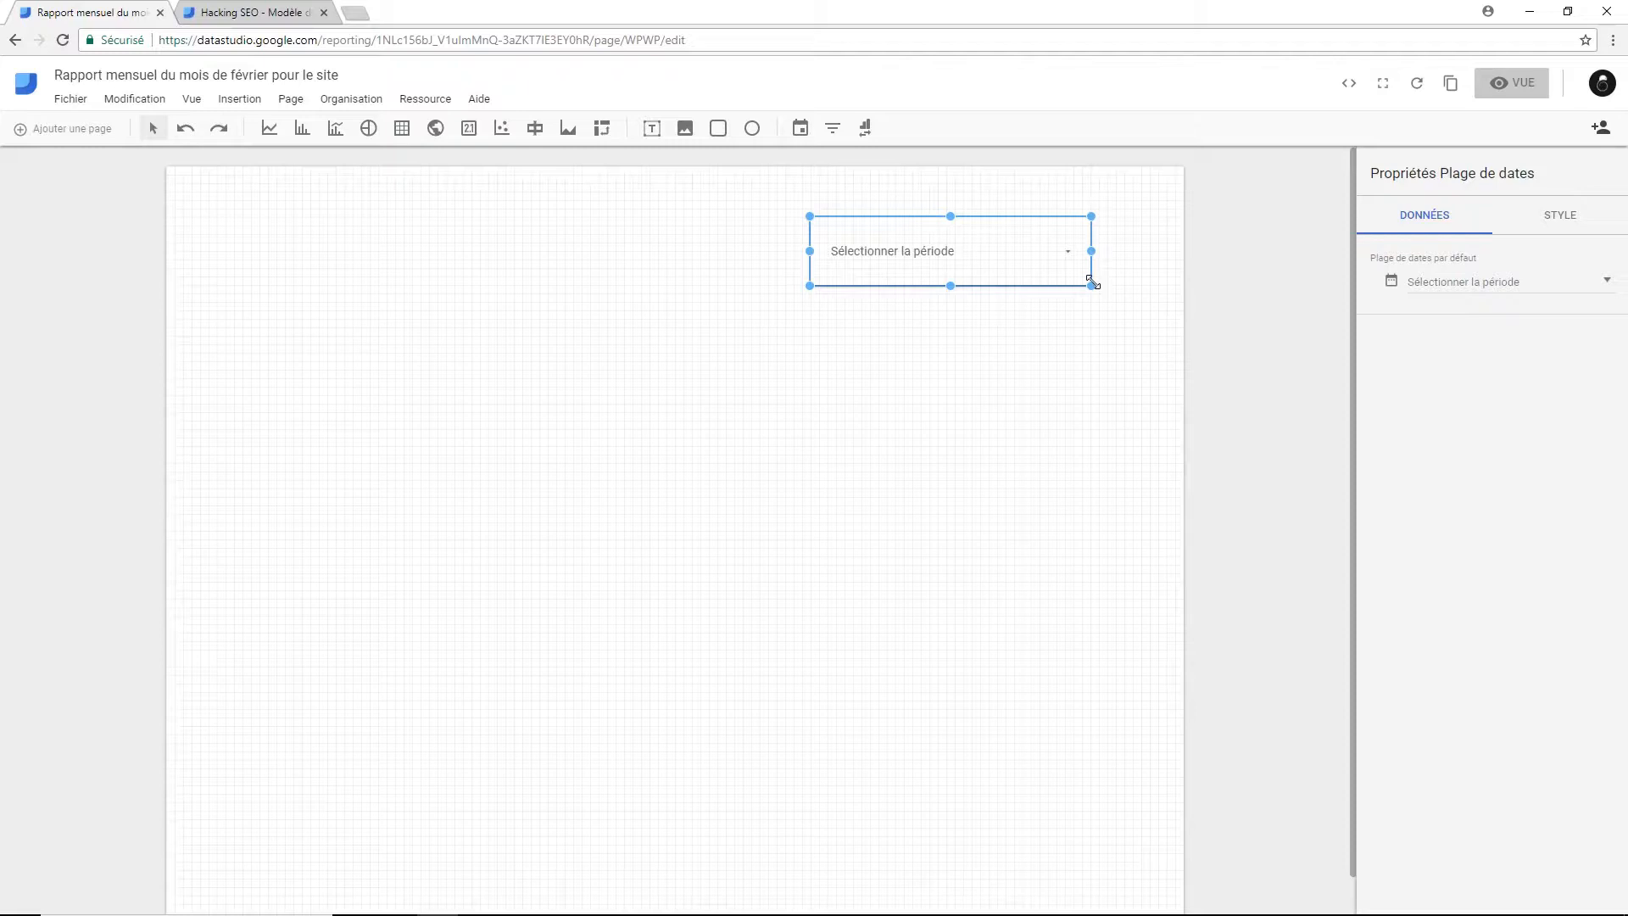
{"action": "left_click", "coordinate": [1522, 290]}
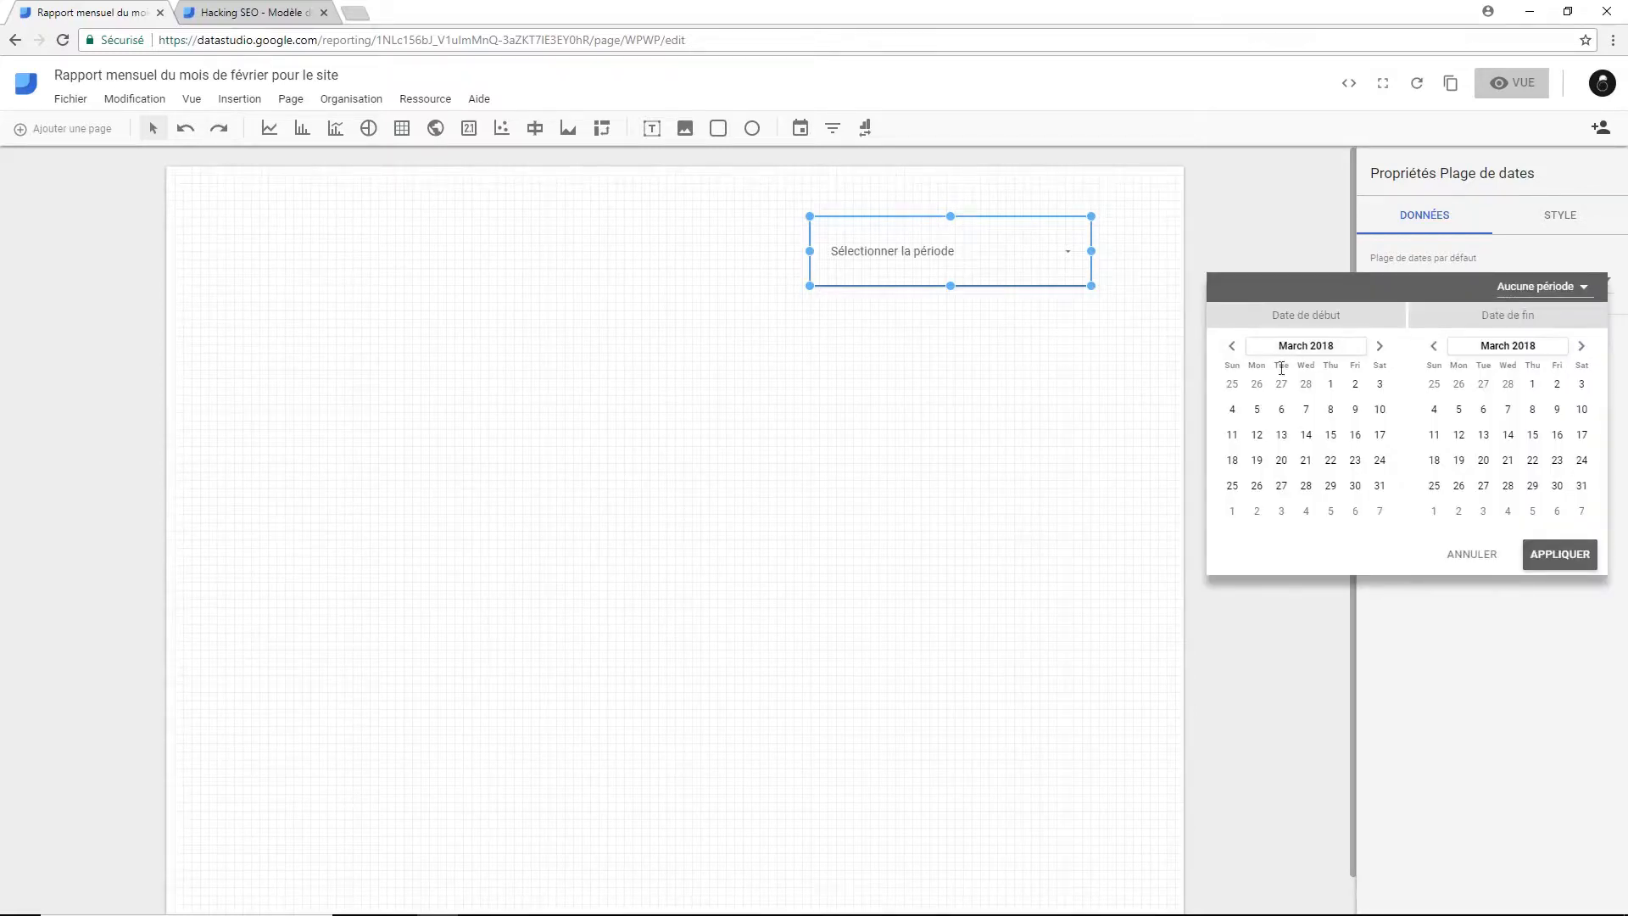
{"action": "left_click", "coordinate": [1232, 345]}
{"action": "left_click", "coordinate": [1330, 384]}
{"action": "left_click", "coordinate": [1433, 346]}
{"action": "left_click", "coordinate": [1507, 486]}
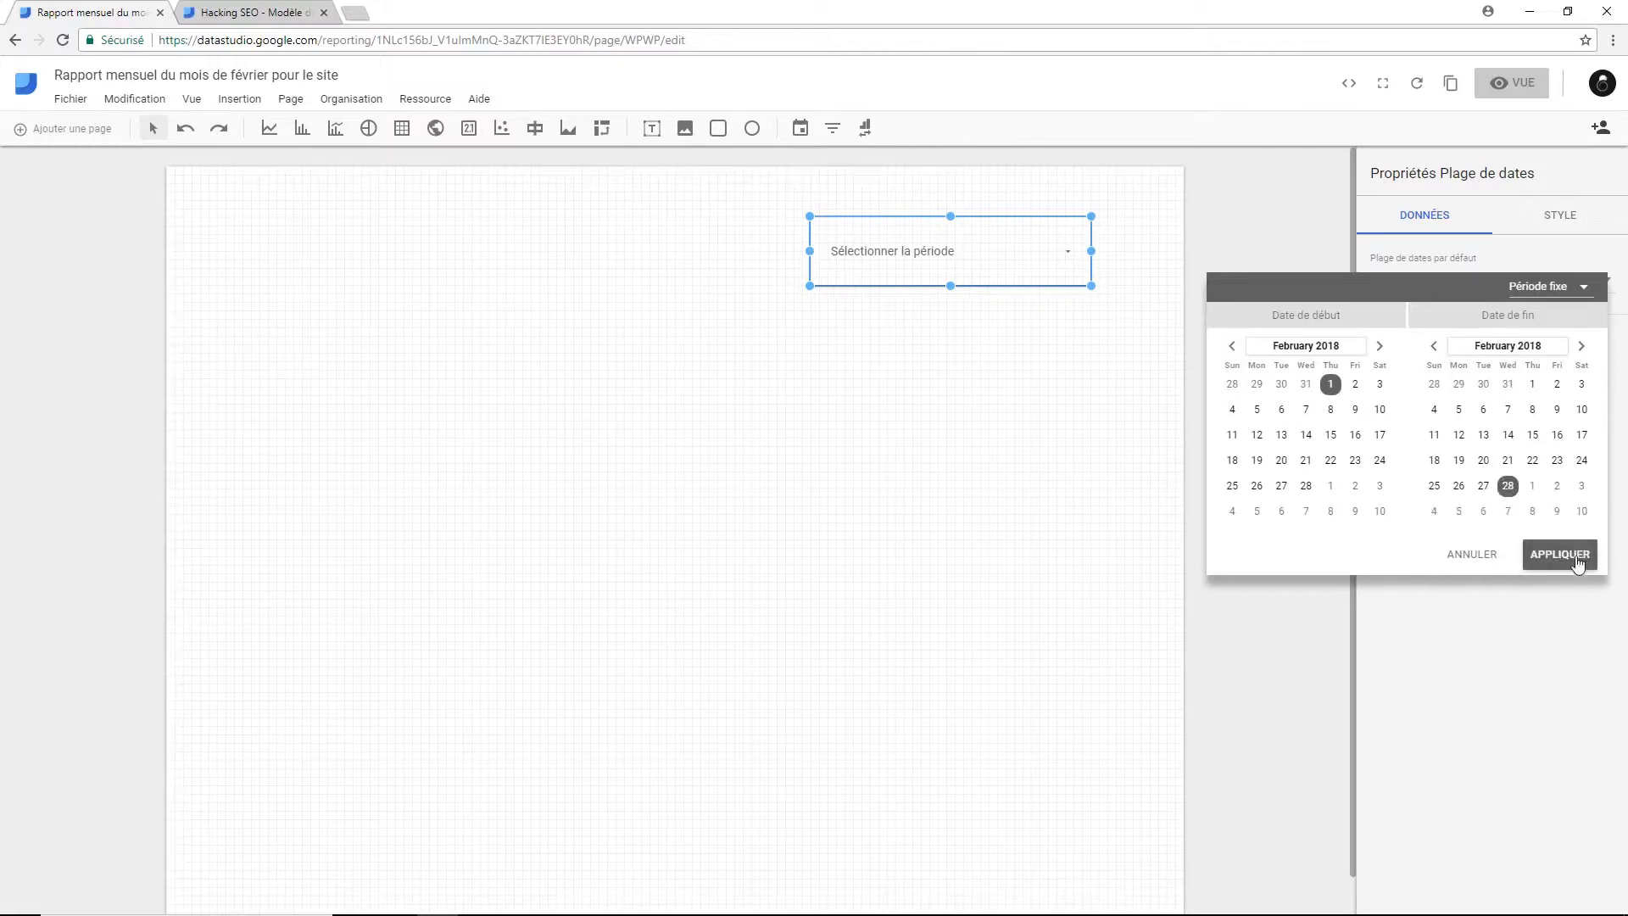
{"action": "left_click", "coordinate": [1552, 555]}
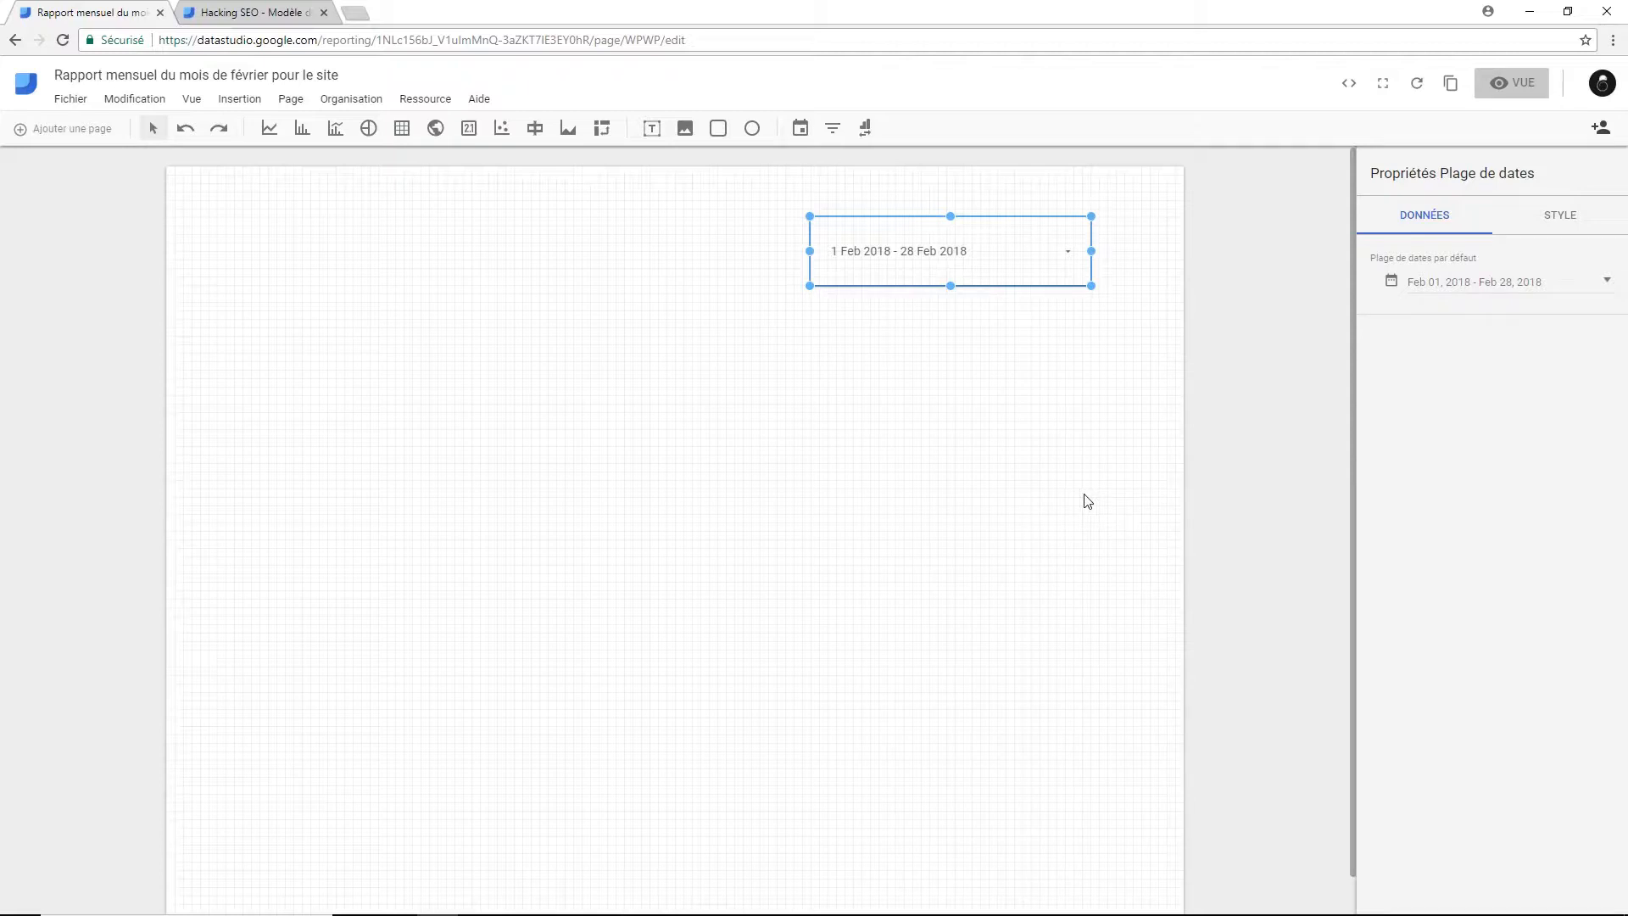
{"action": "left_click", "coordinate": [908, 374]}
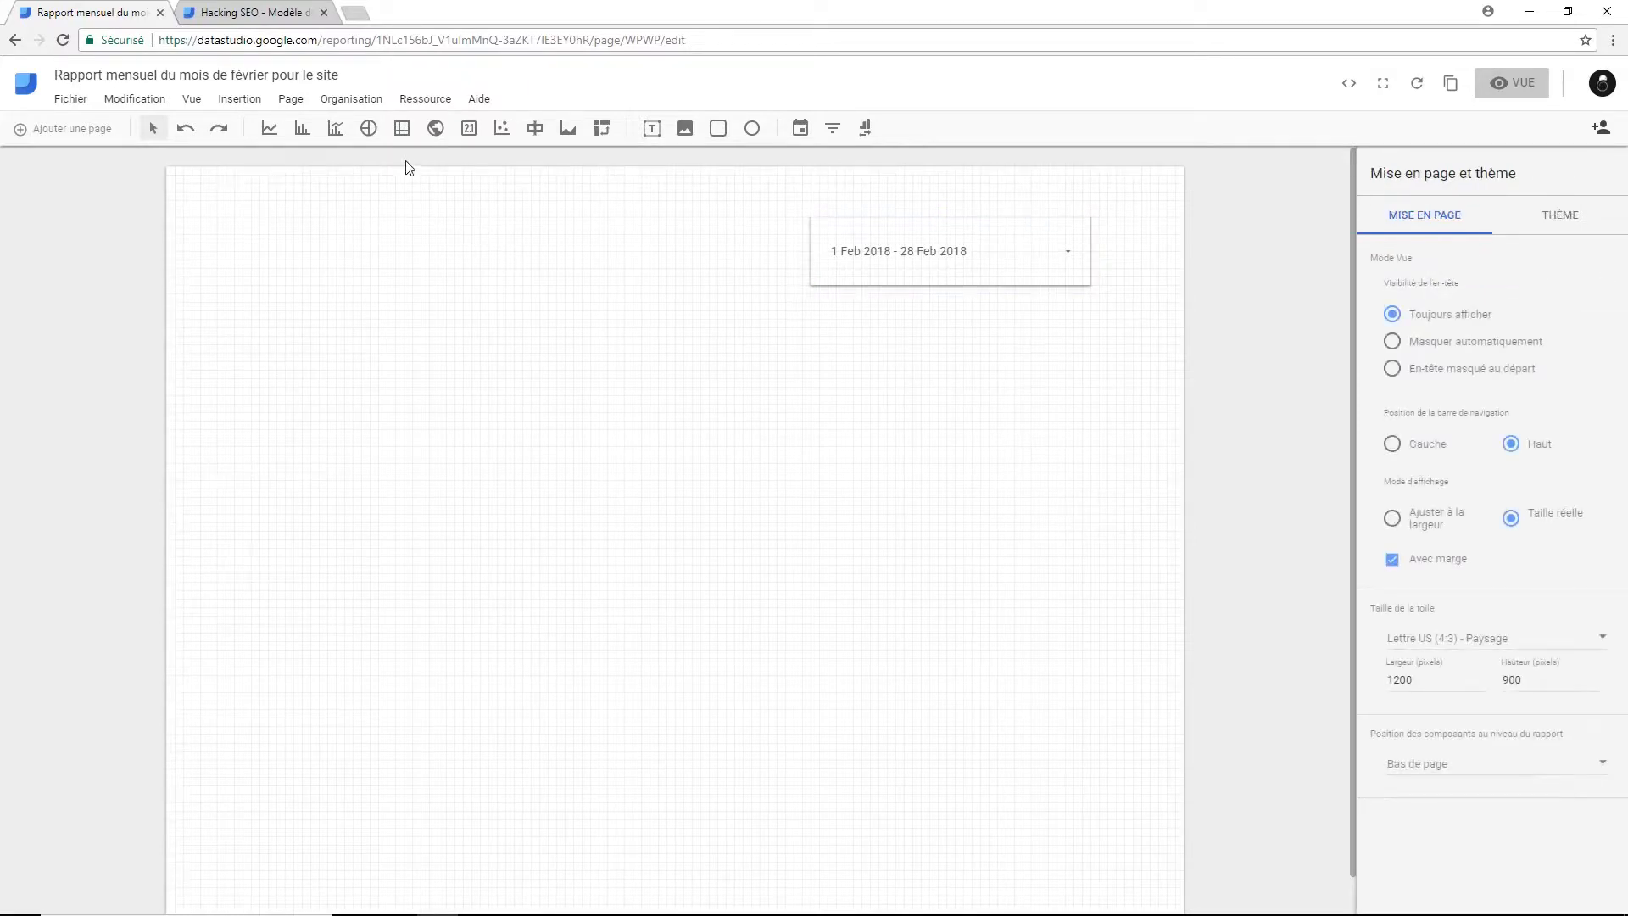
Step: Draw a scorecard in the page's upper left area and set its metric to Utilisateurs from the Utilisateur group
{"action": "left_click", "coordinate": [477, 134]}
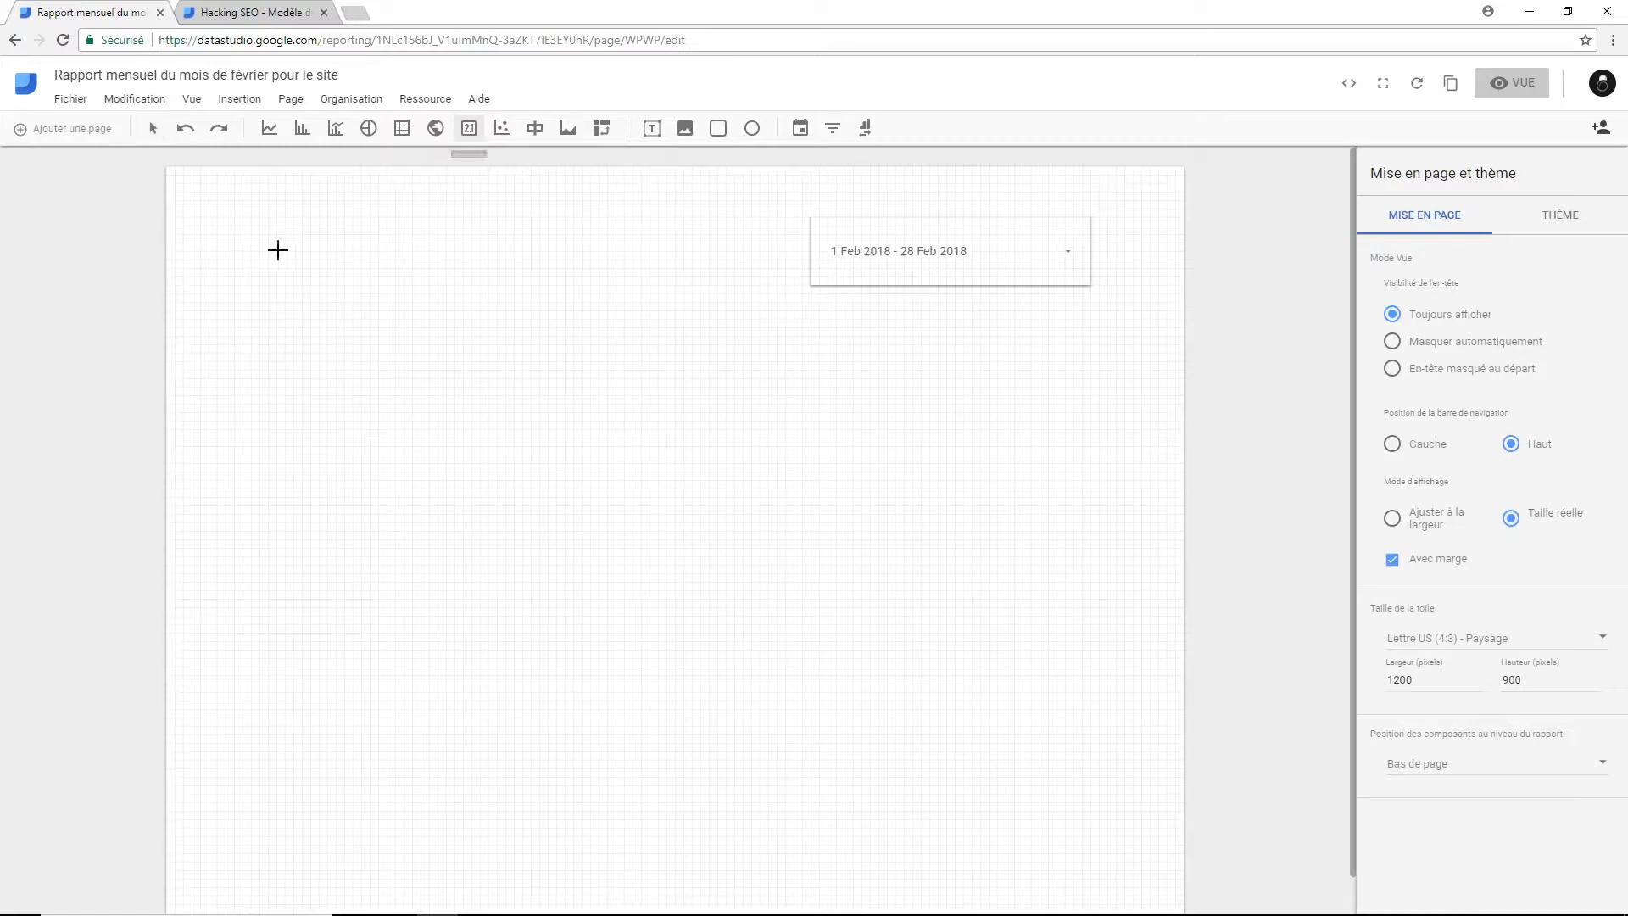
{"action": "left_click_drag", "start_coordinate": [249, 212], "coordinate": [498, 310]}
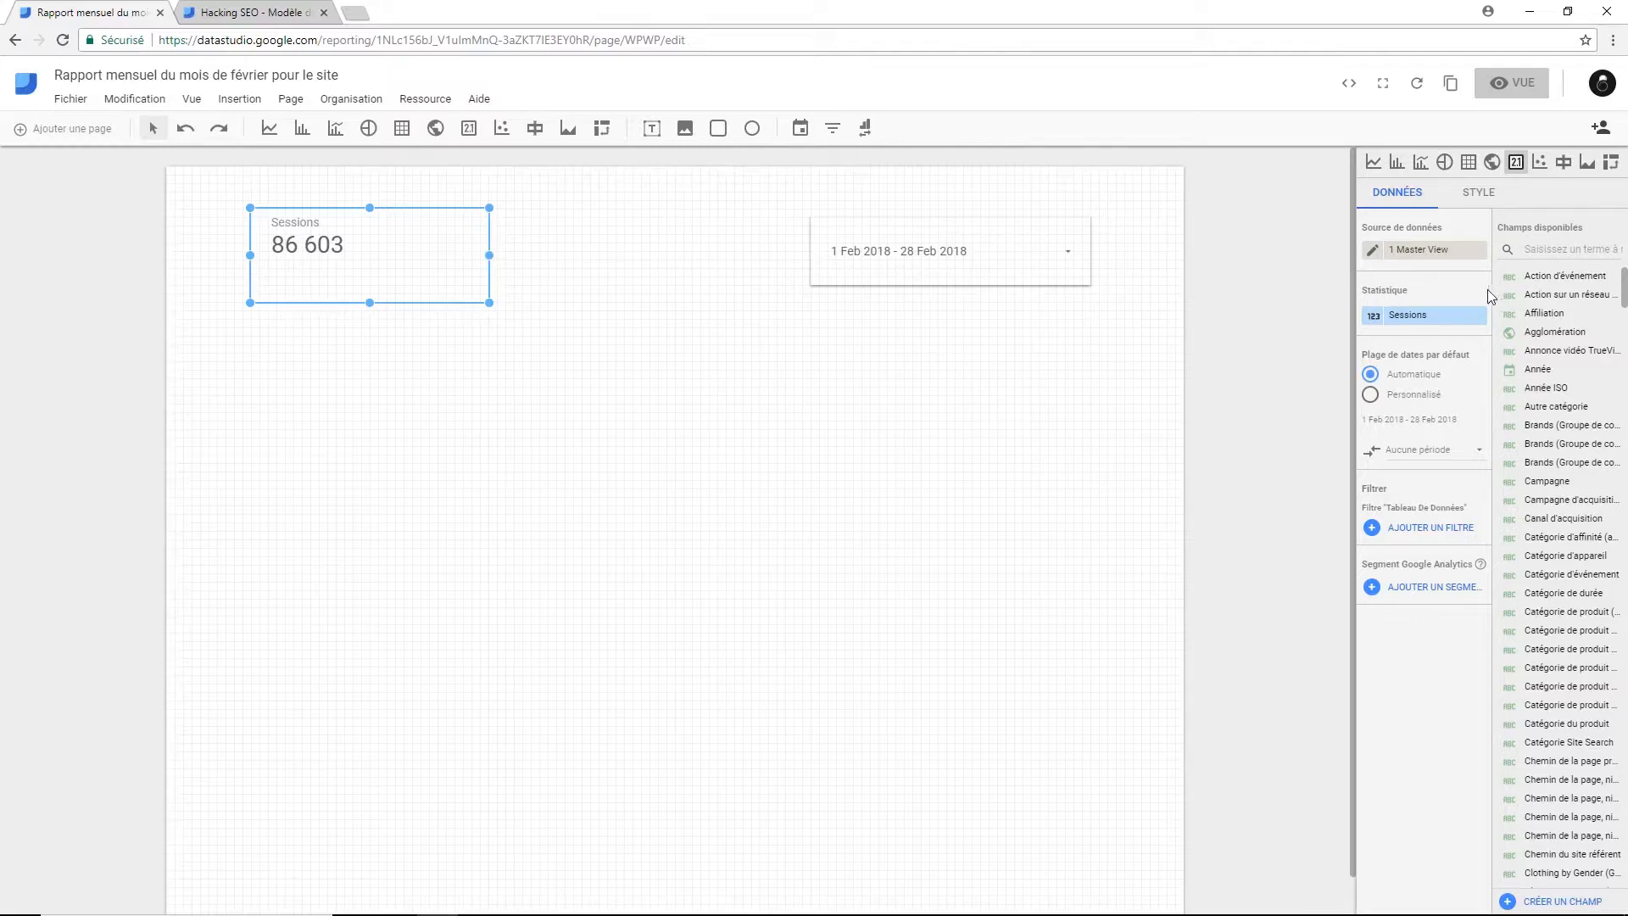
{"action": "left_click", "coordinate": [1439, 319]}
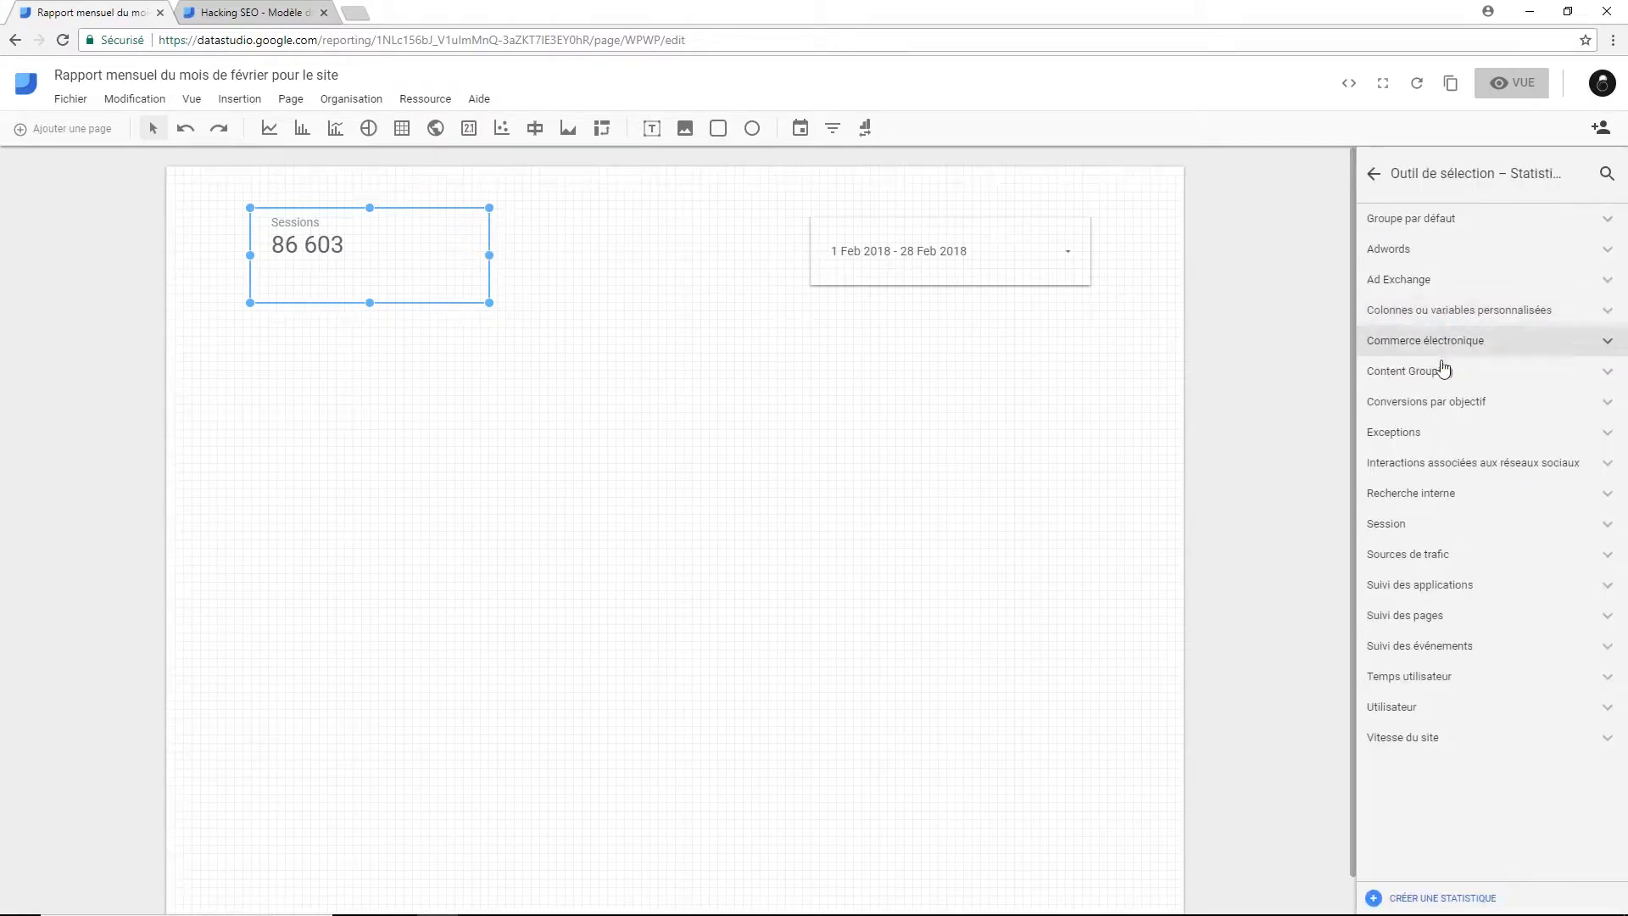
{"action": "left_click", "coordinate": [1449, 709]}
{"action": "scroll", "coordinate": [1456, 658], "scroll_direction": "down", "scroll_amount": 2}
{"action": "left_click", "coordinate": [1445, 773]}
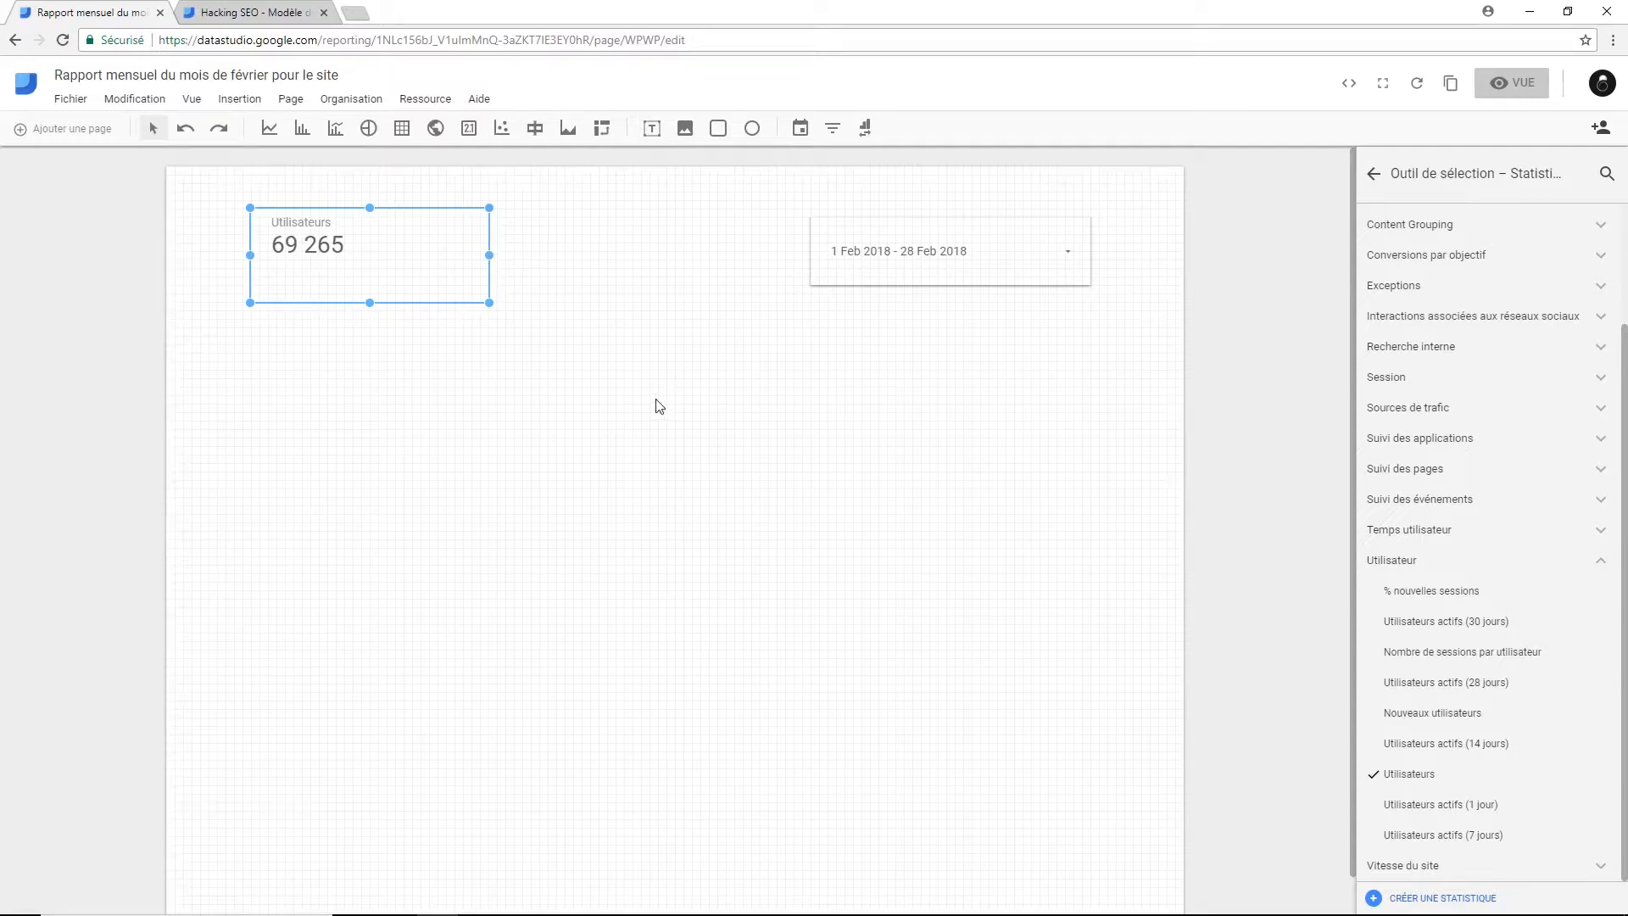
Step: Change the scorecard's metric to Taux de rebond from the Session group
{"action": "scroll", "coordinate": [1530, 444], "scroll_direction": "up", "scroll_amount": 3}
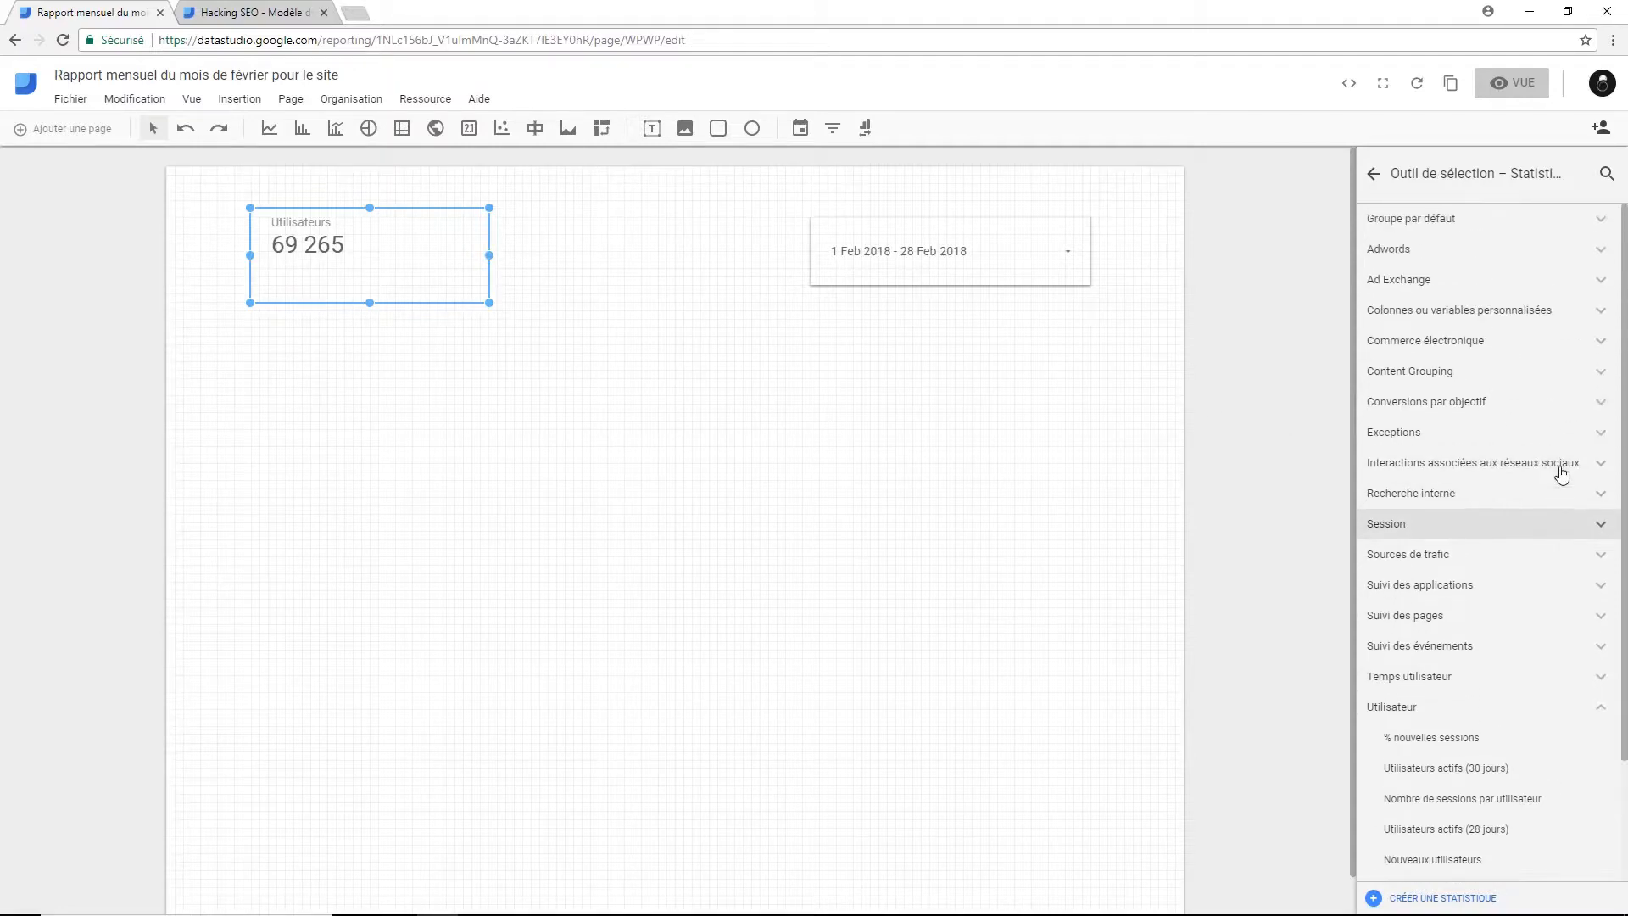
{"action": "left_click", "coordinate": [1523, 523]}
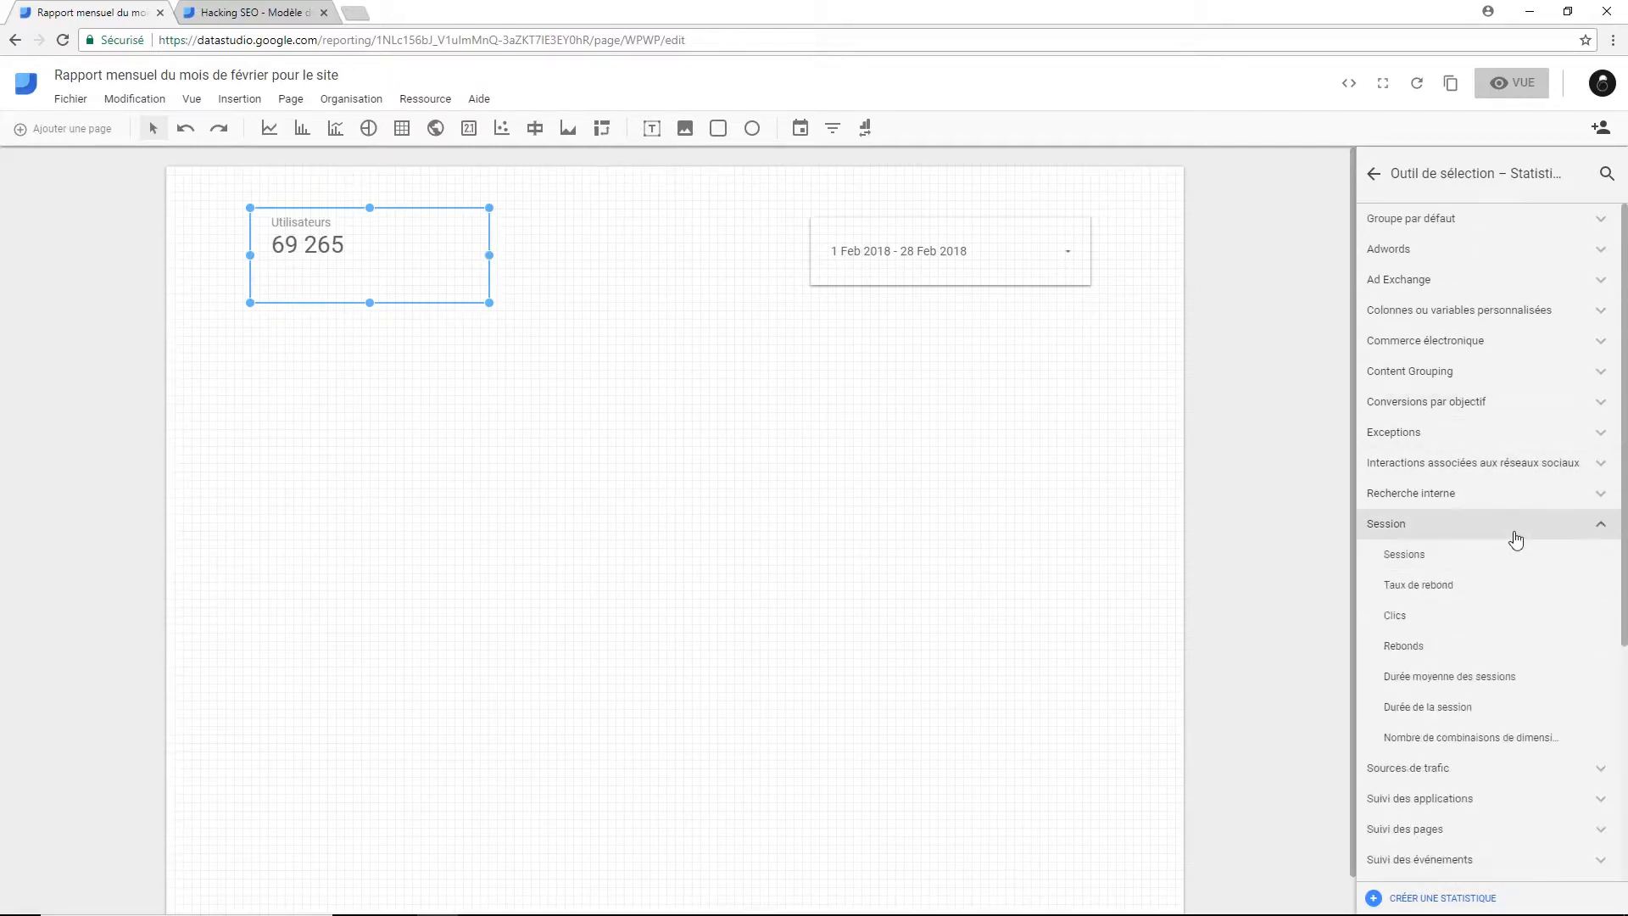
{"action": "left_click", "coordinate": [1508, 589]}
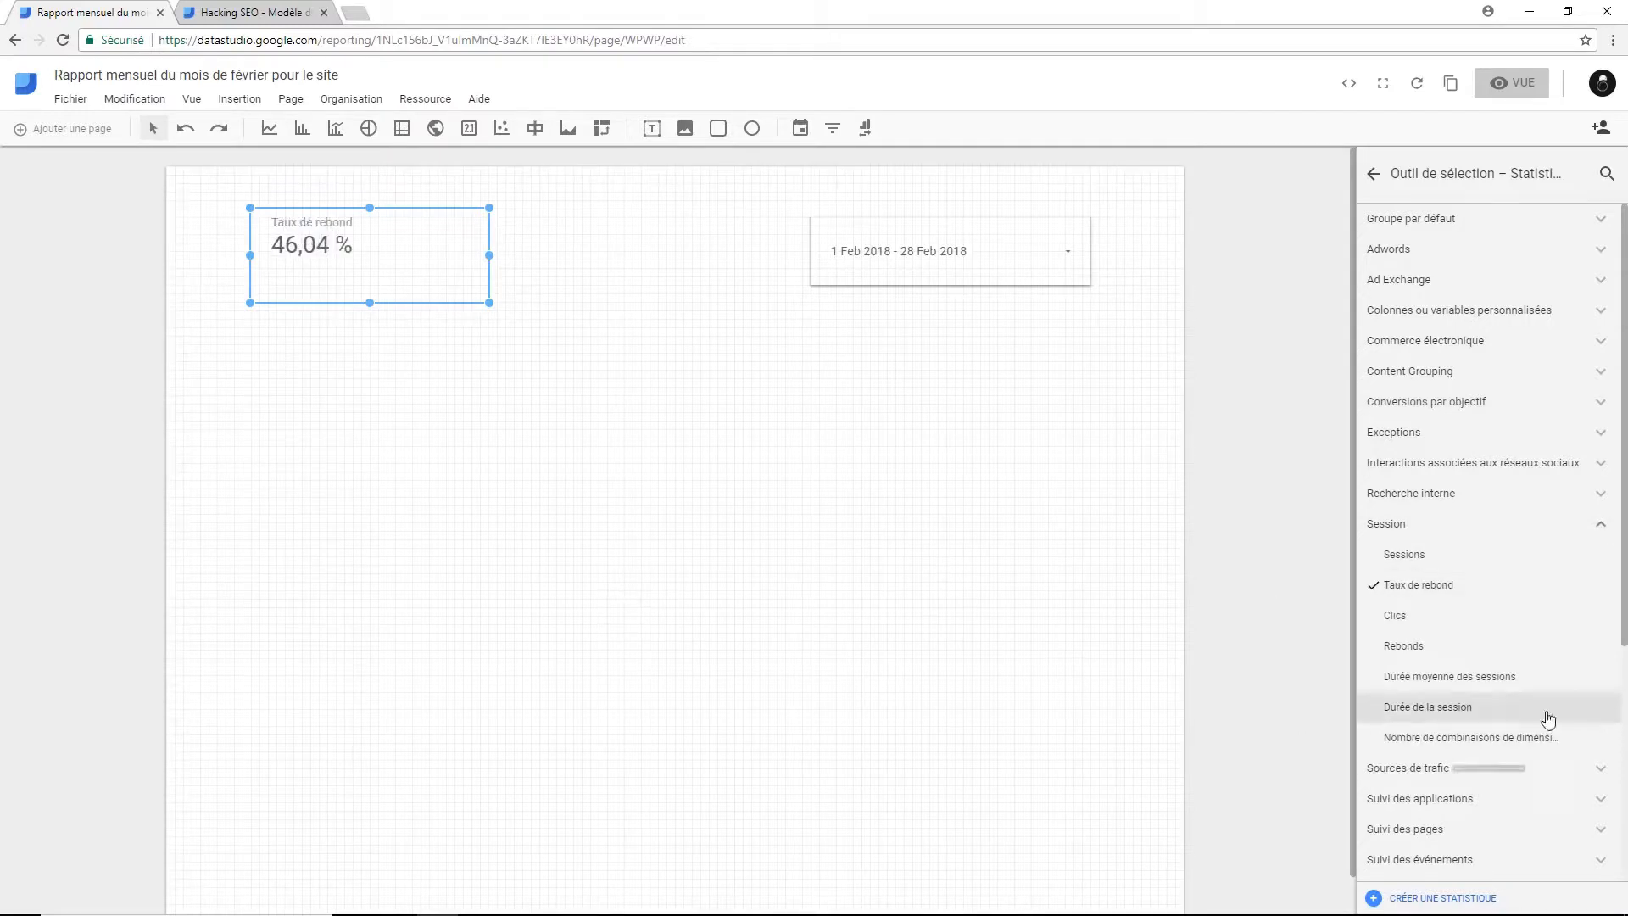
{"action": "scroll", "coordinate": [1500, 543], "scroll_direction": "down", "scroll_amount": 4}
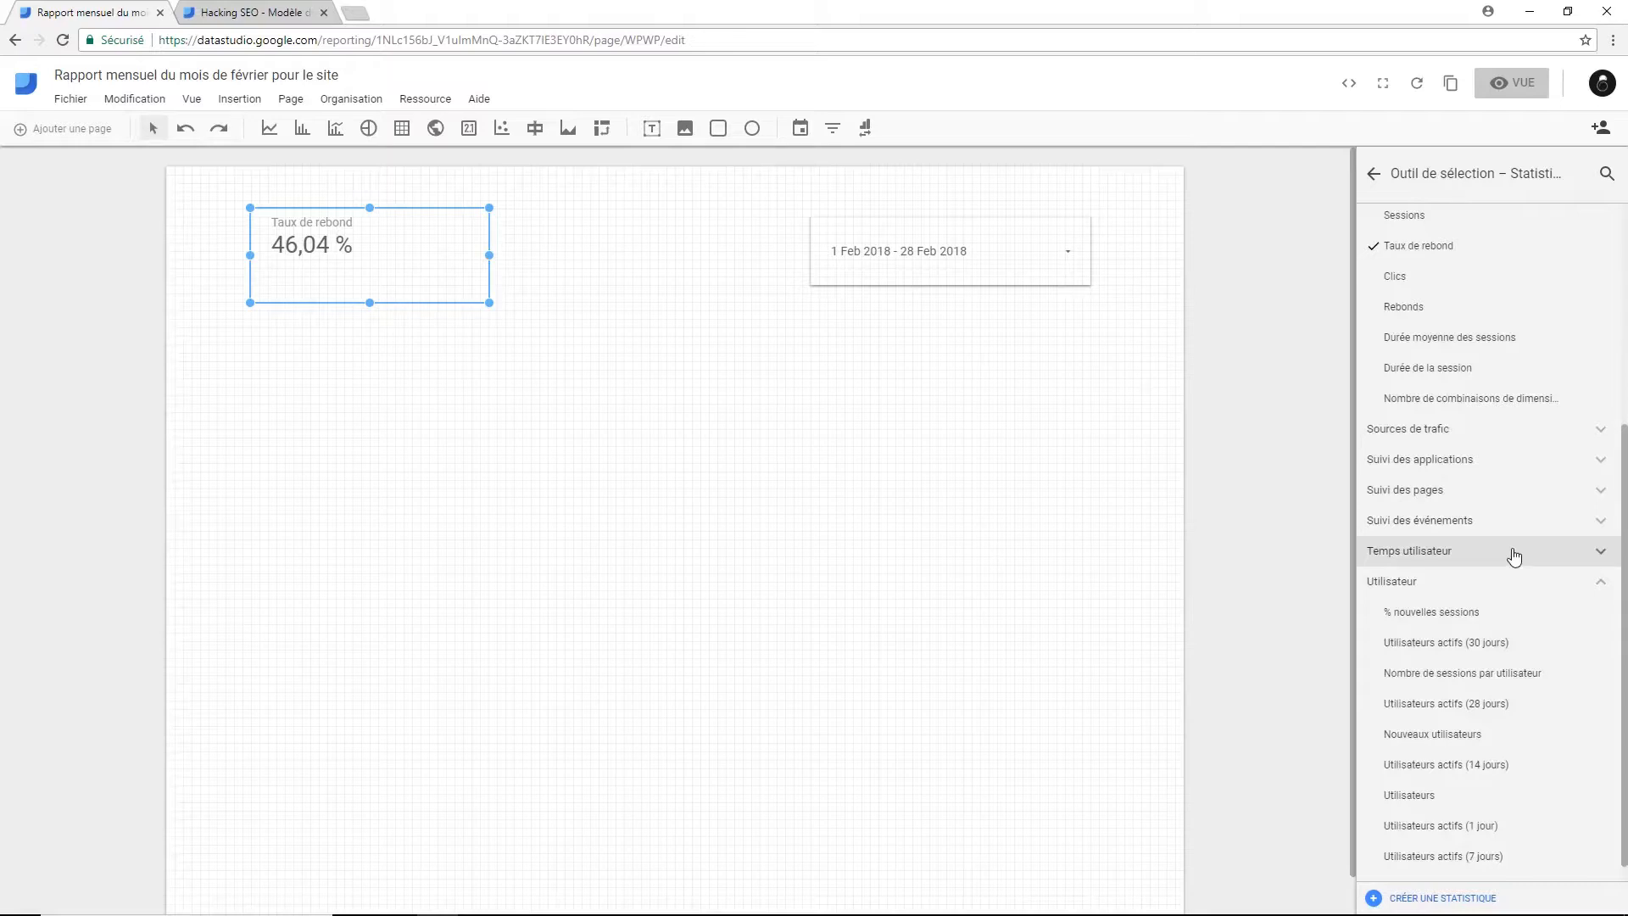
{"action": "scroll", "coordinate": [1514, 555], "scroll_direction": "up", "scroll_amount": 4}
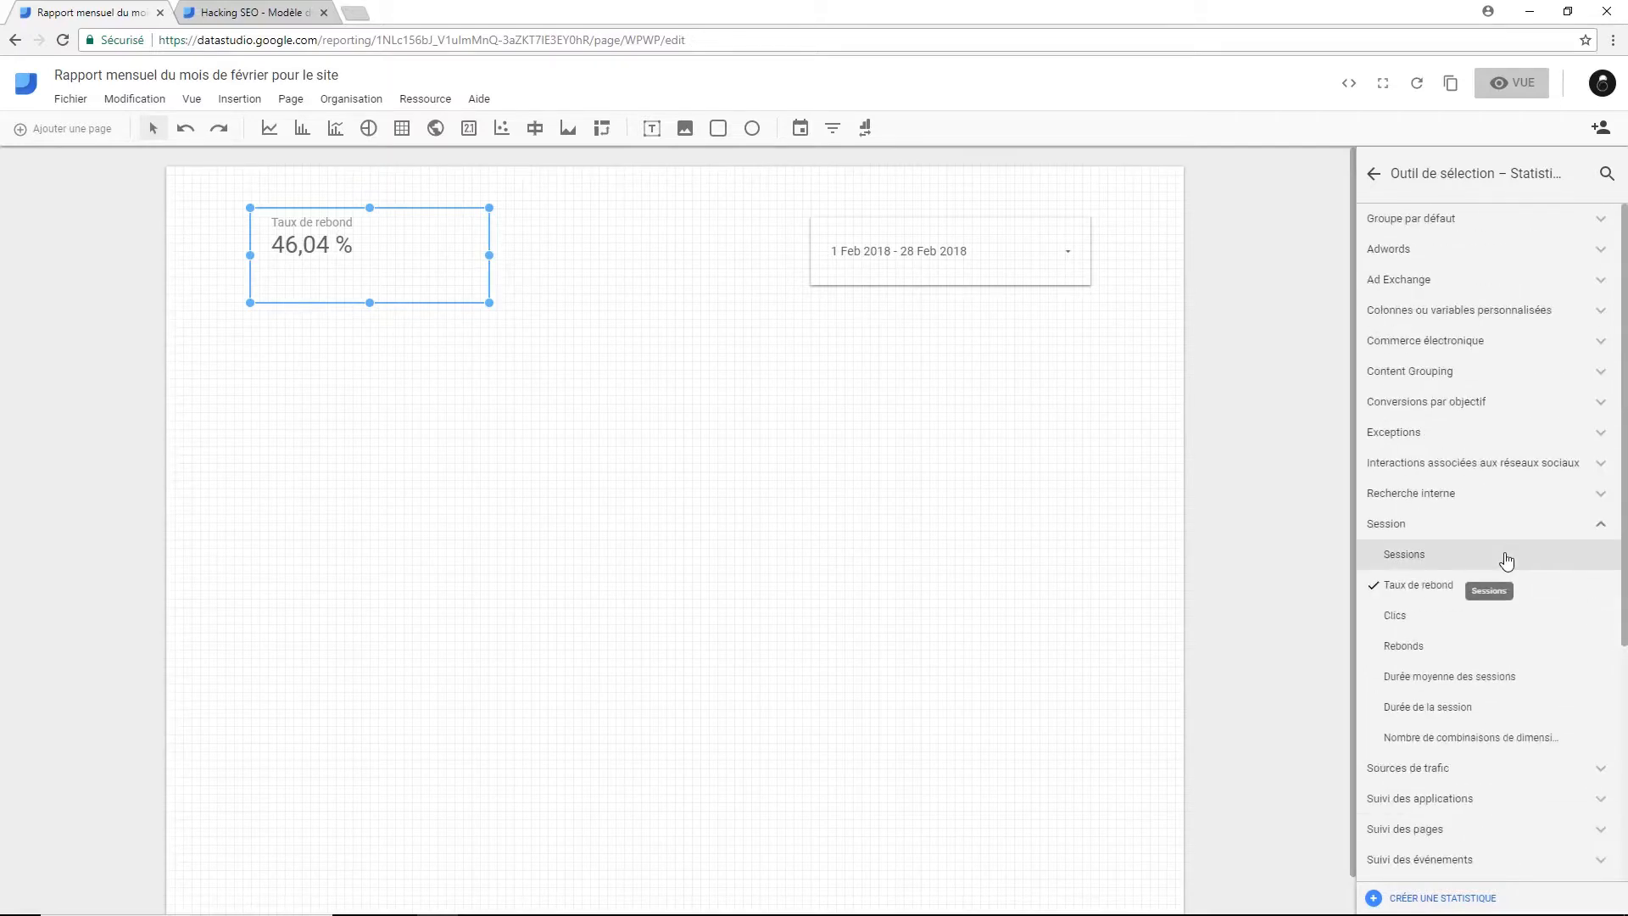
{"action": "left_click", "coordinate": [1374, 175]}
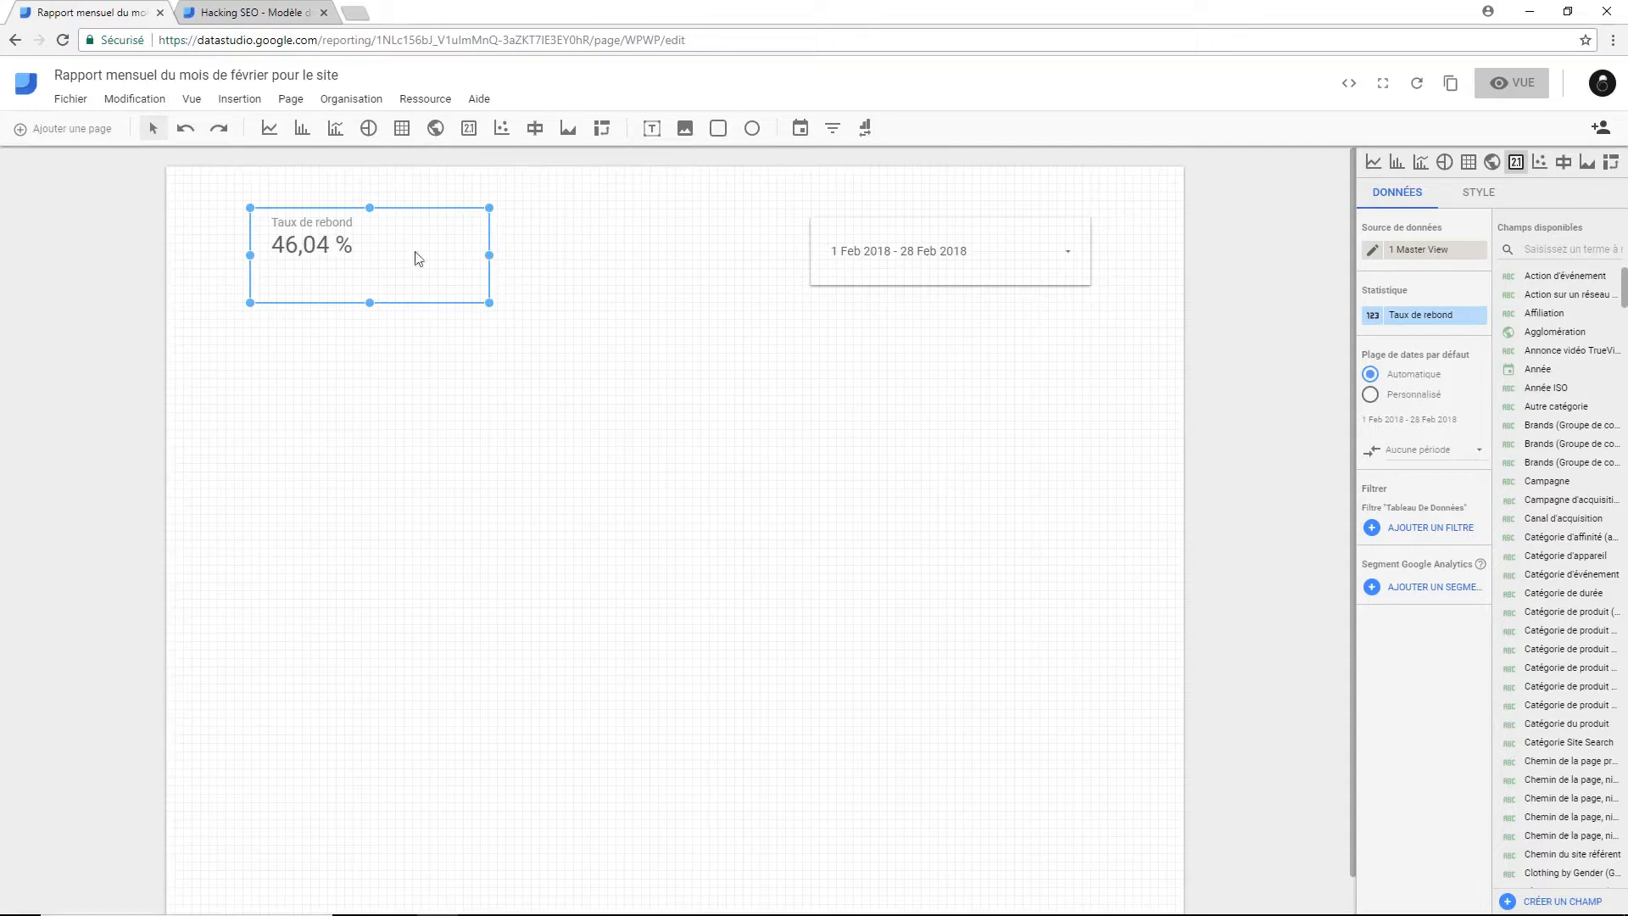
Step: Move the scorecard down and slightly right, below the level of the date range control, and review its style options
{"action": "left_click", "coordinate": [343, 245]}
{"action": "left_click_drag", "start_coordinate": [327, 229], "coordinate": [370, 358]}
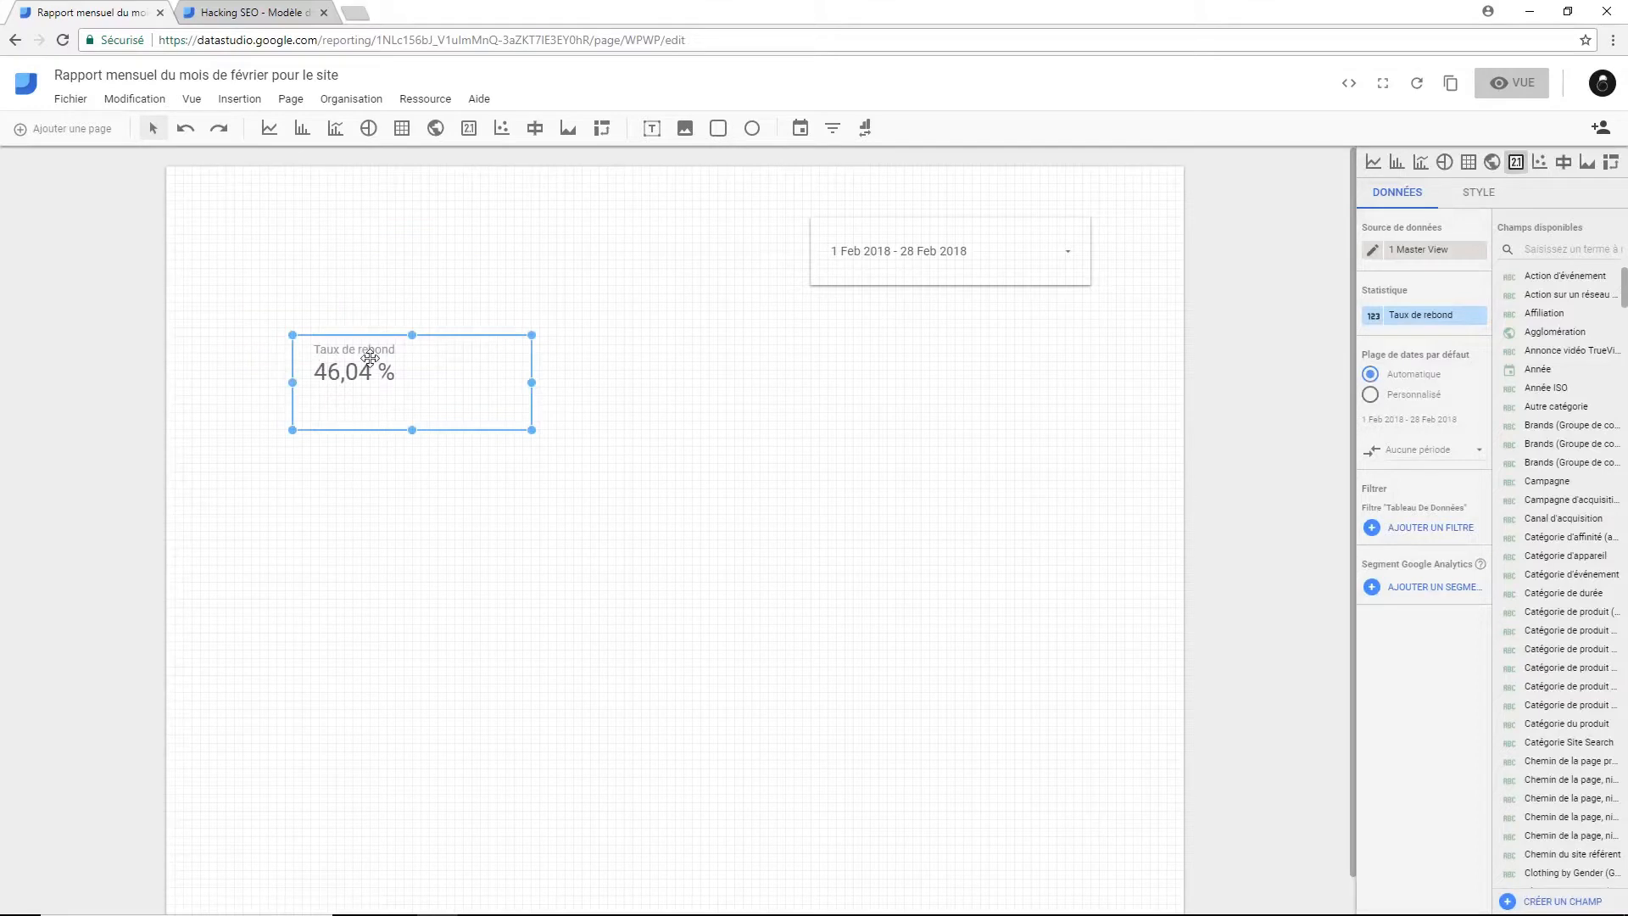
{"action": "left_click", "coordinate": [1482, 195]}
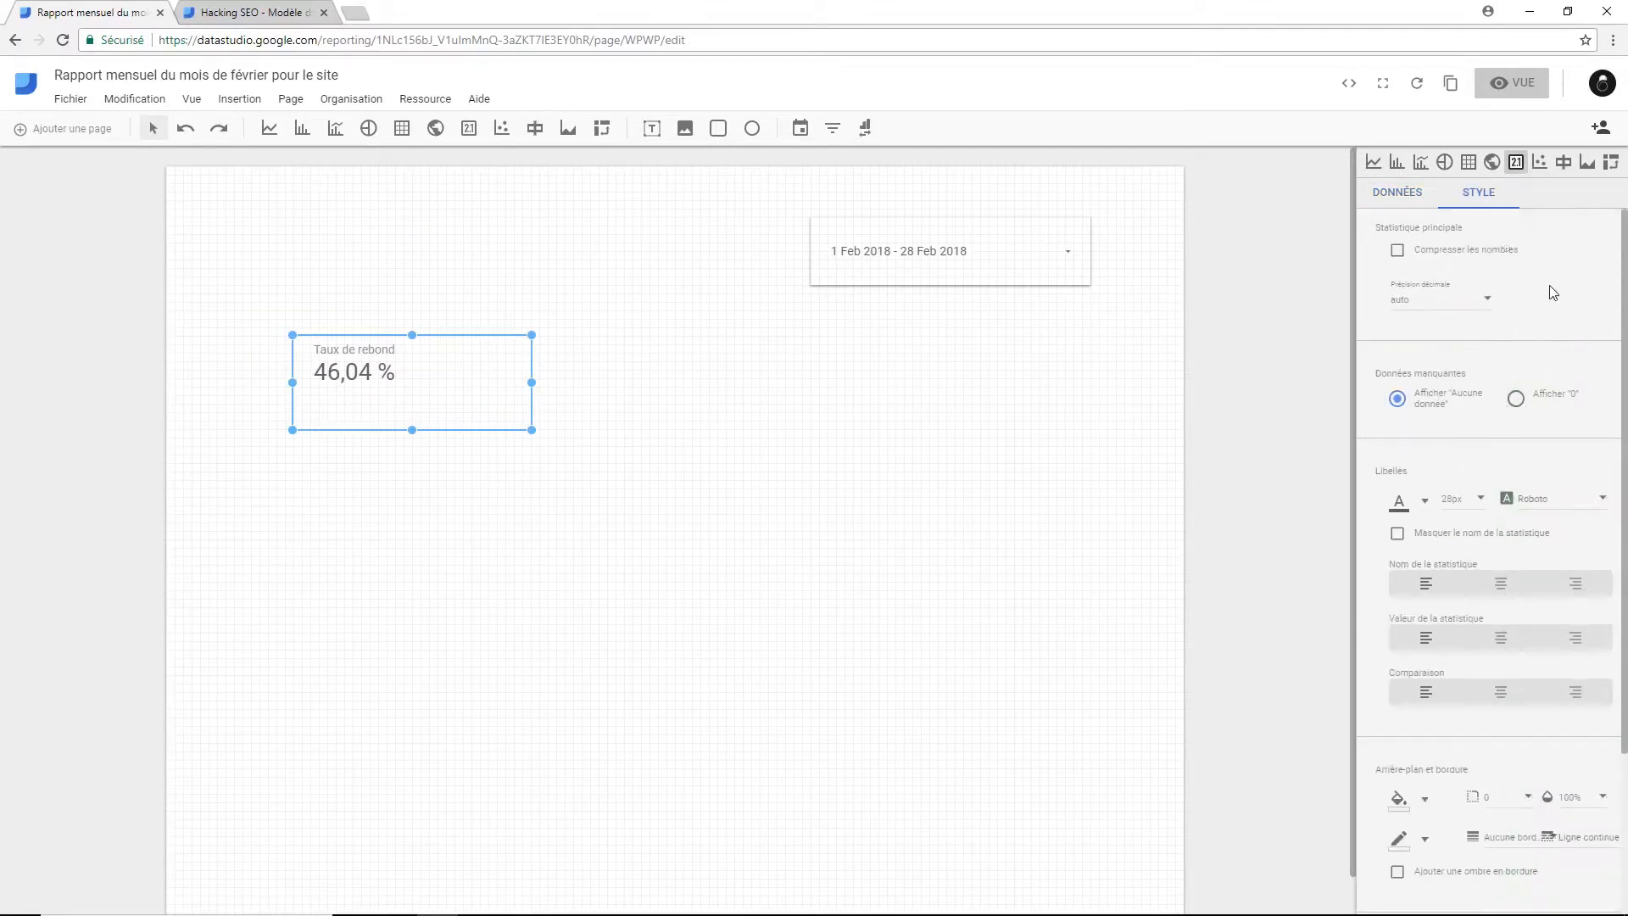
{"action": "scroll", "coordinate": [1514, 277], "scroll_direction": "down", "scroll_amount": 5}
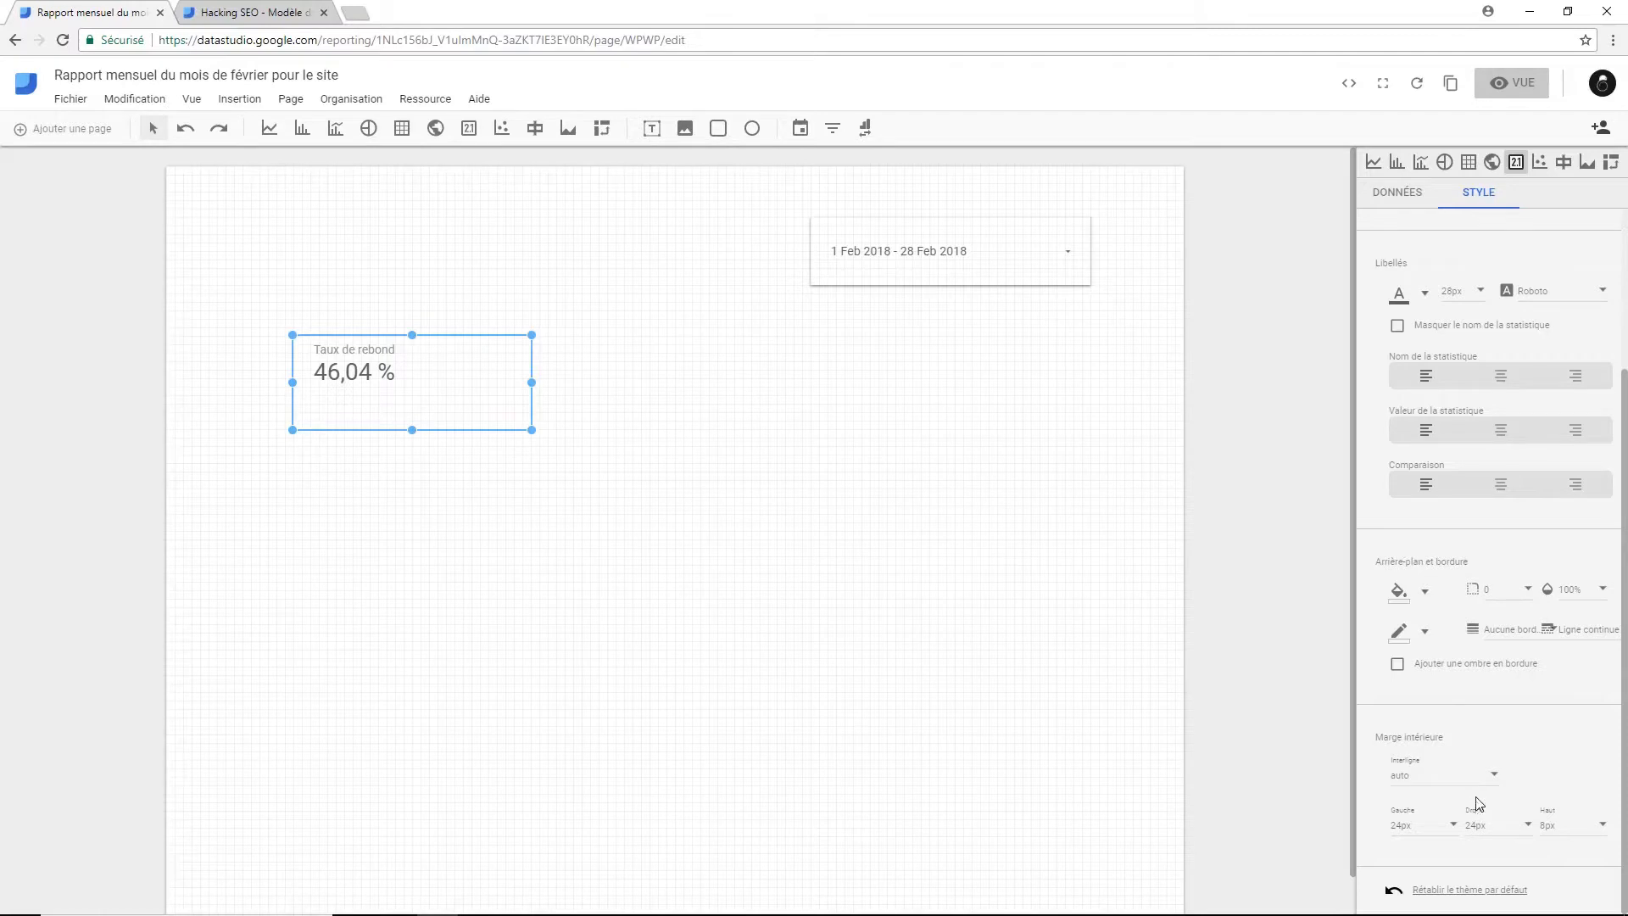
{"action": "scroll", "coordinate": [1473, 741], "scroll_direction": "up", "scroll_amount": 3}
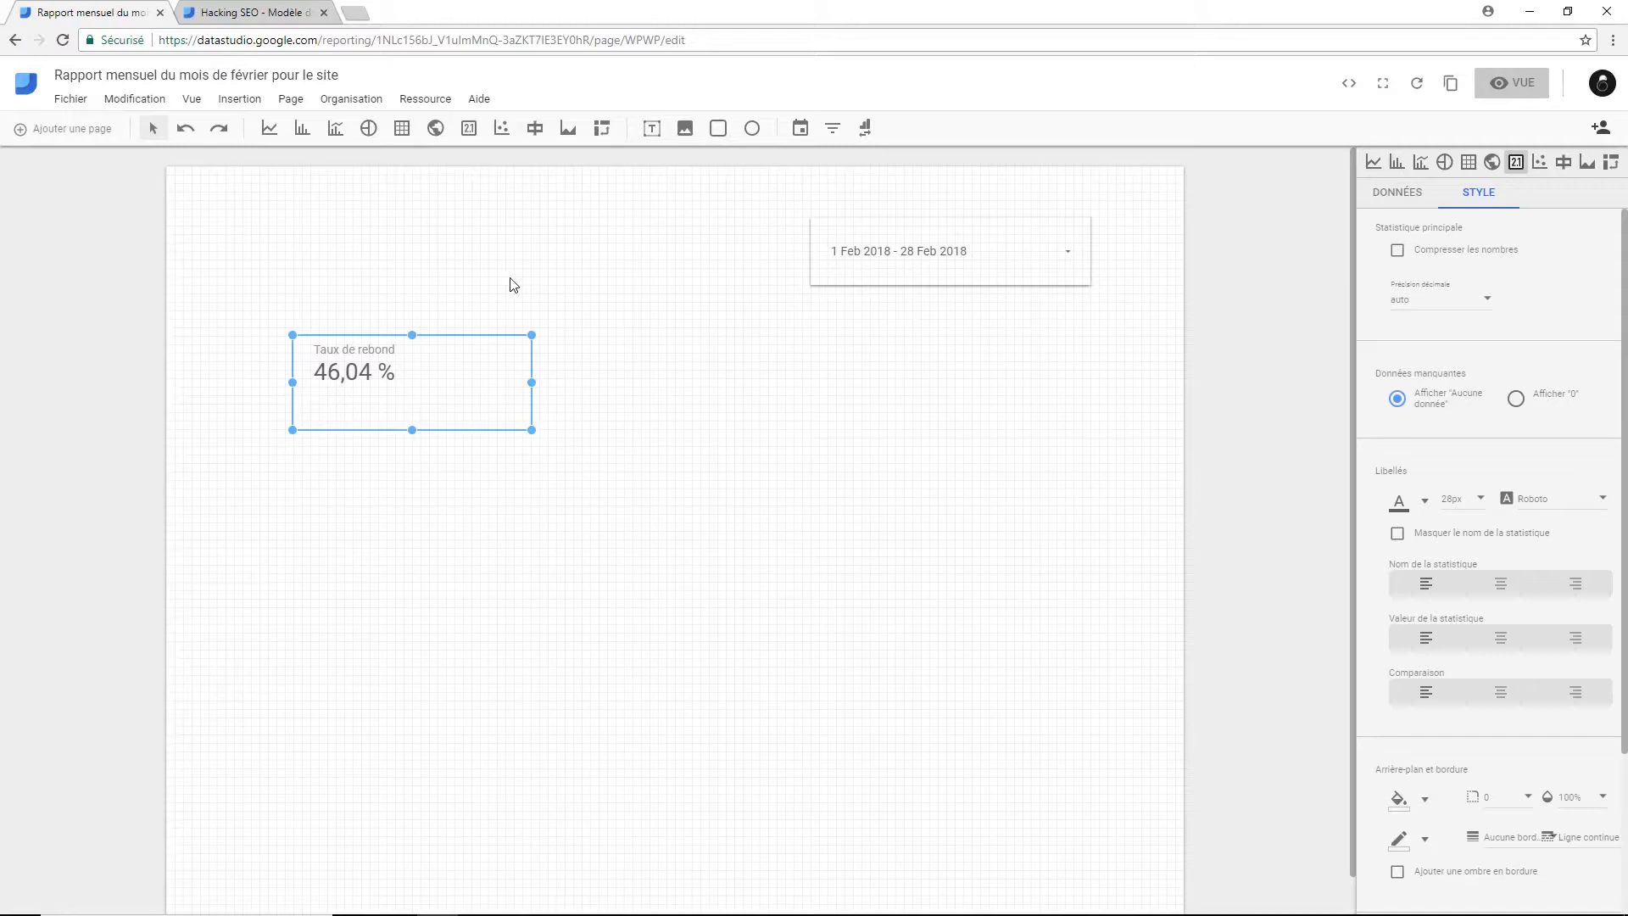
Step: Draw a geo map in the middle right area of the page and set its zoom area to the sub-continent Europe occidentale
{"action": "left_click", "coordinate": [435, 128]}
{"action": "left_click_drag", "start_coordinate": [603, 399], "coordinate": [1023, 676]}
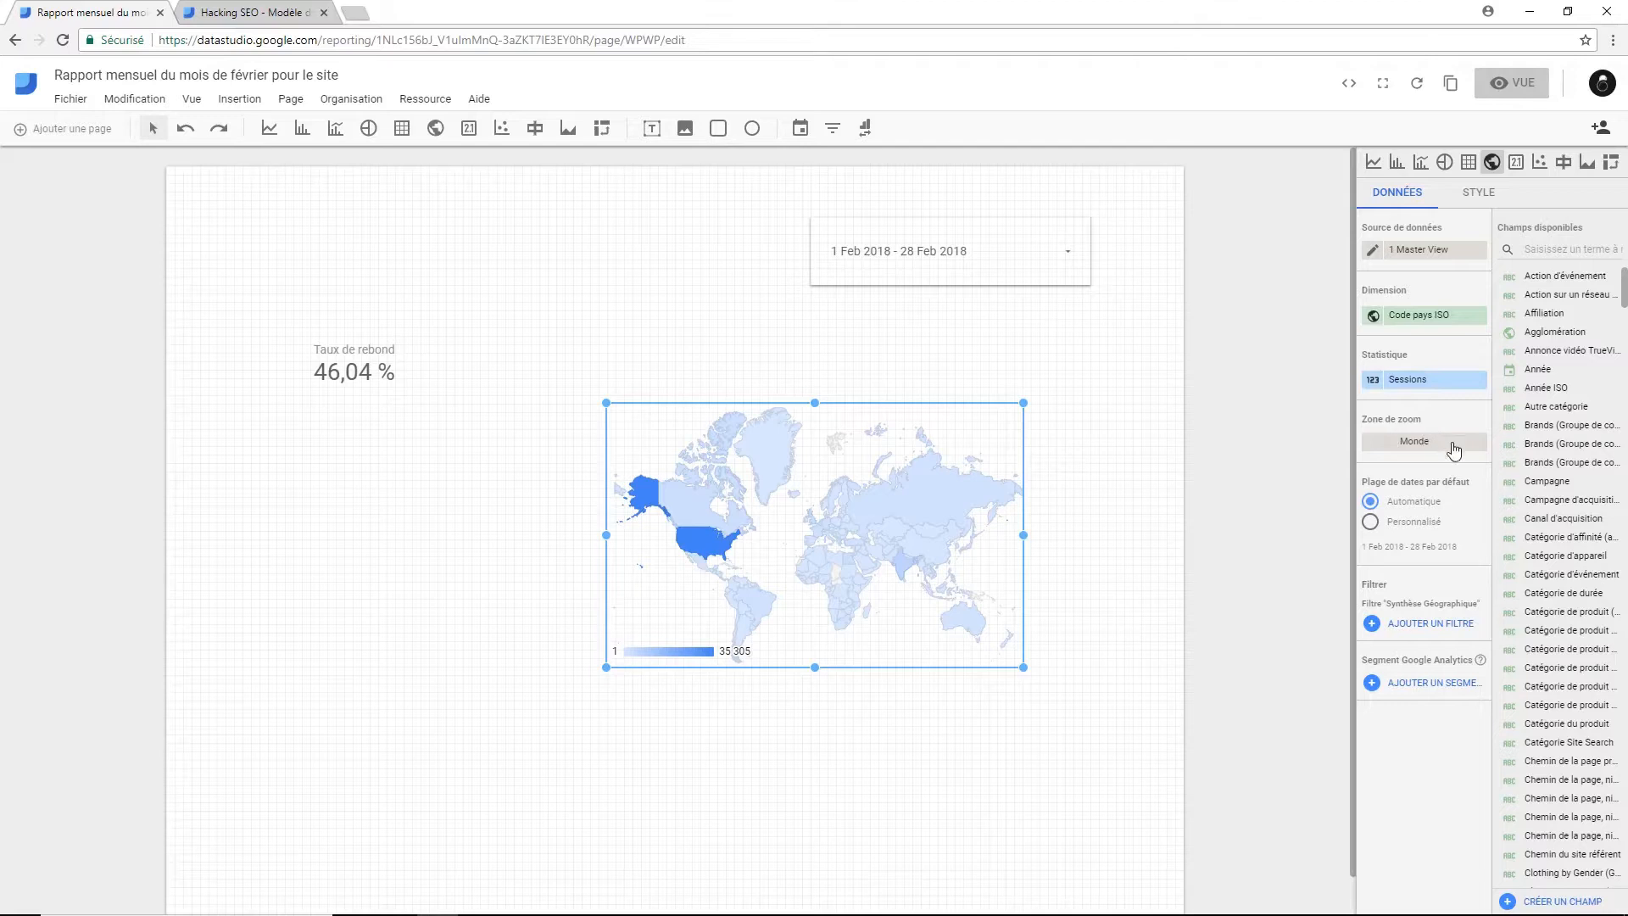
{"action": "left_click", "coordinate": [1449, 441]}
{"action": "left_click", "coordinate": [1513, 281]}
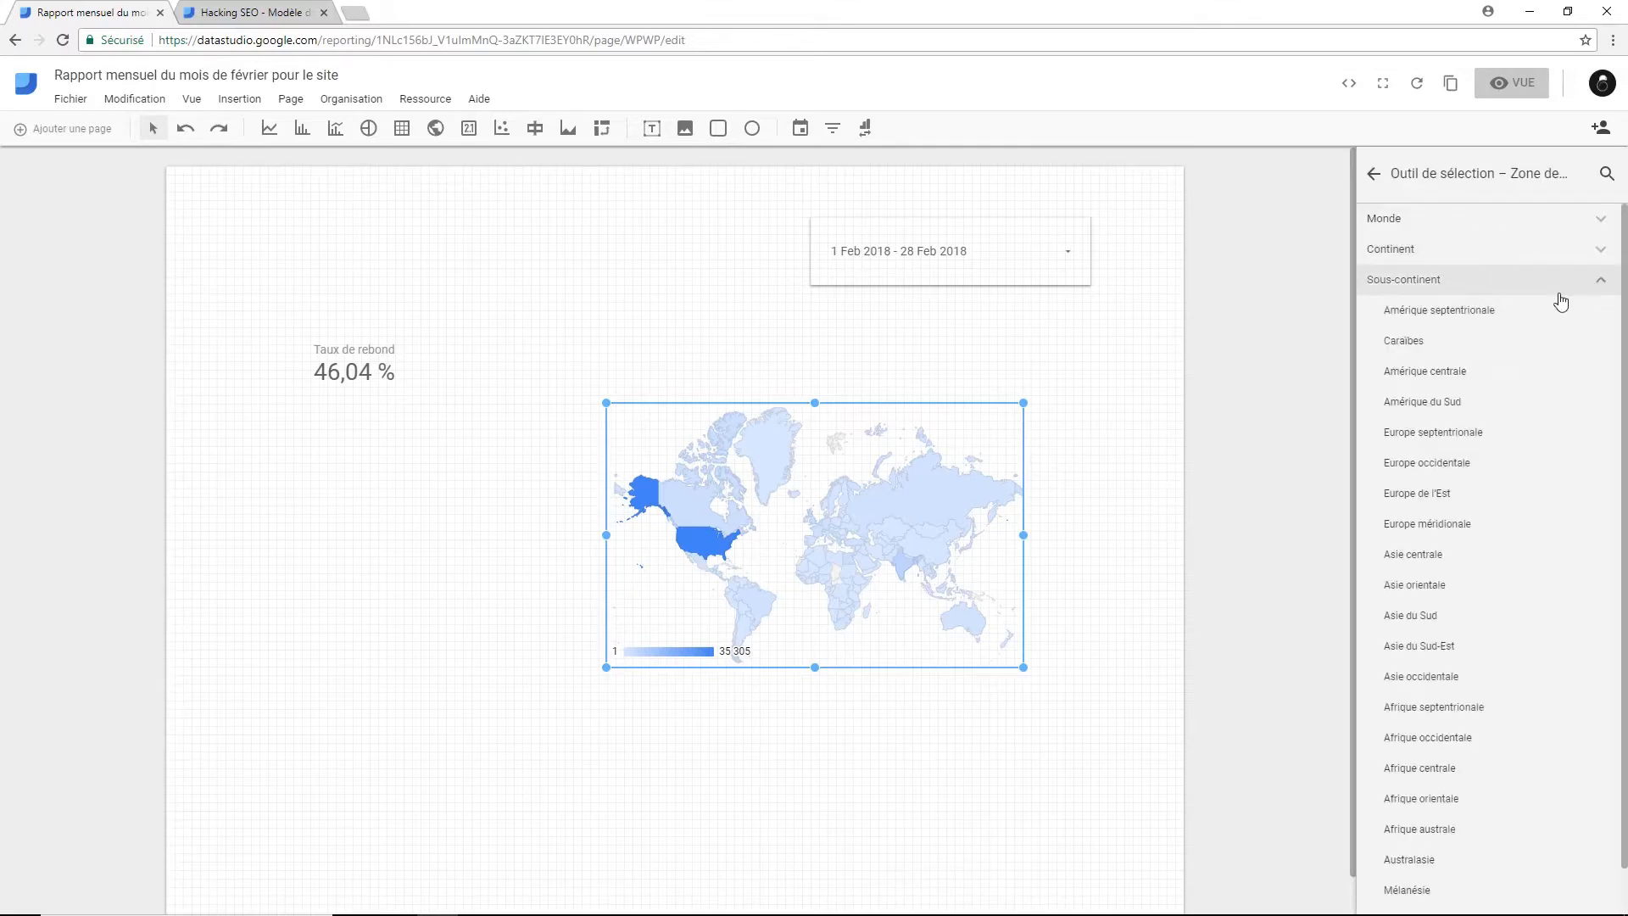
{"action": "left_click", "coordinate": [1558, 475]}
{"action": "left_click", "coordinate": [1188, 605]}
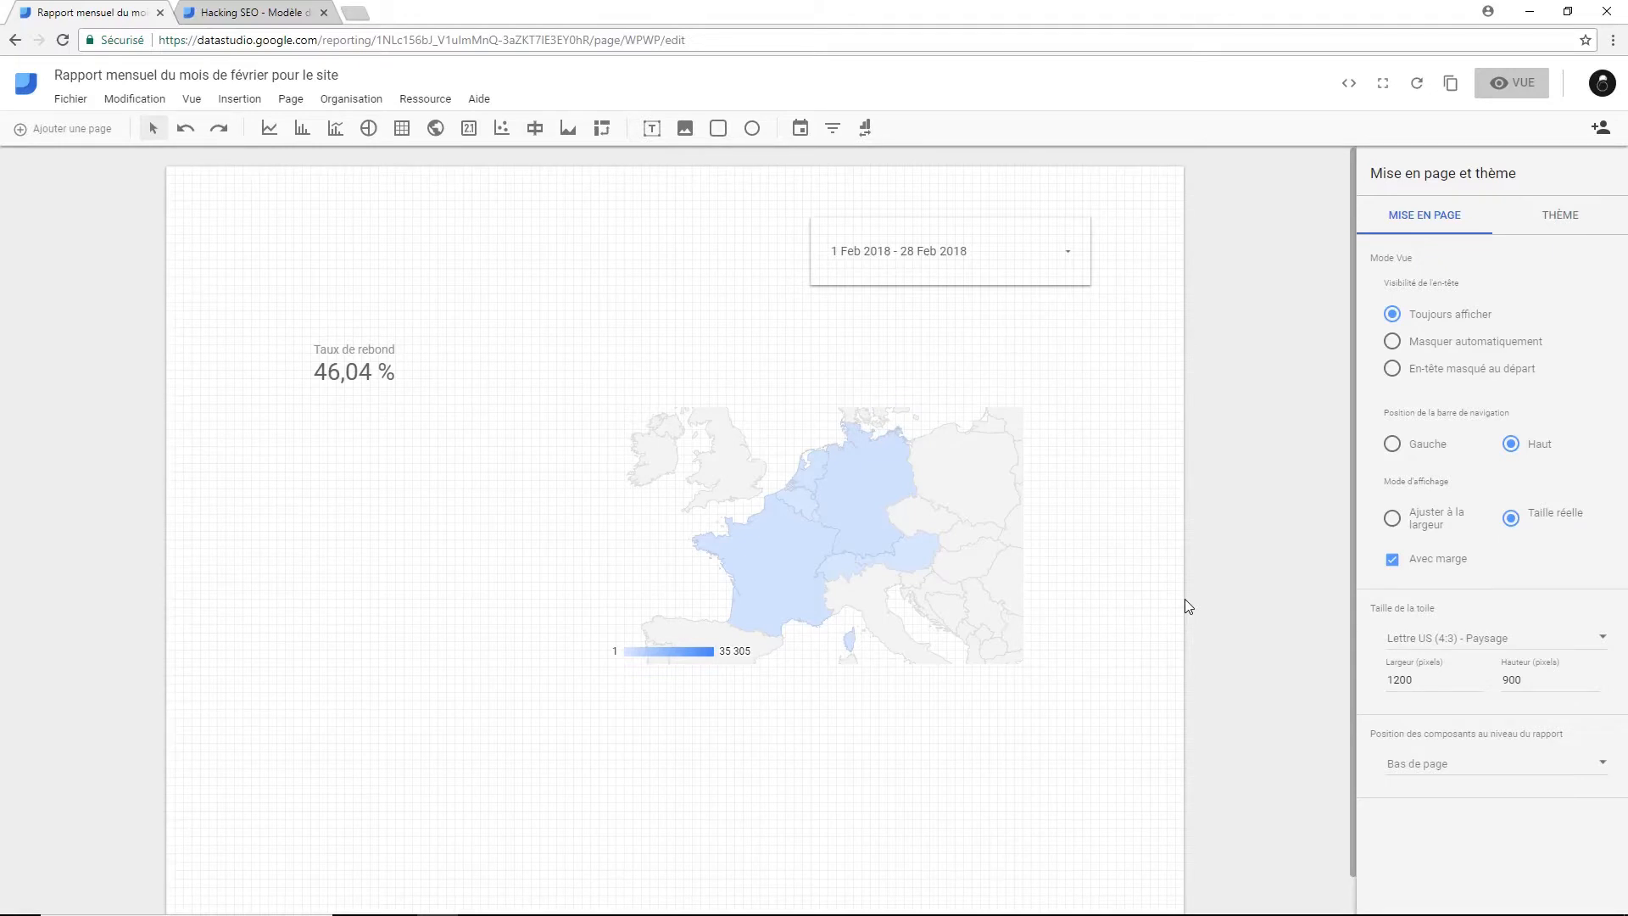
Step: Move the geo map up and to the right so it sits just below the date range control, and deselect it
{"action": "left_click_drag", "start_coordinate": [955, 512], "coordinate": [1036, 473]}
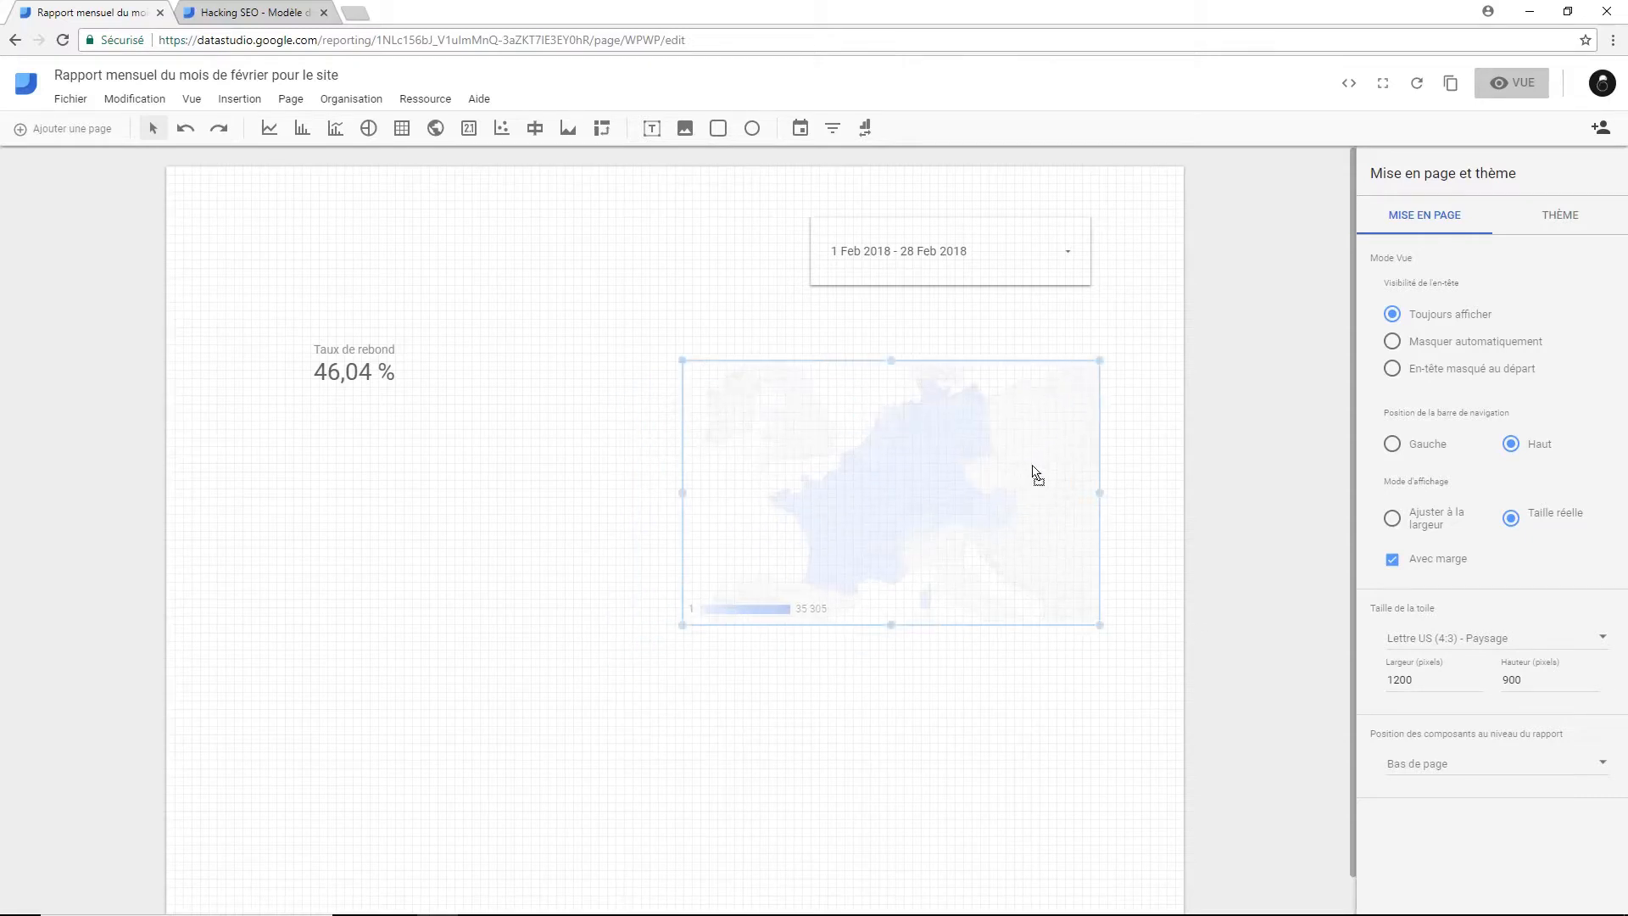
{"action": "left_click", "coordinate": [603, 505]}
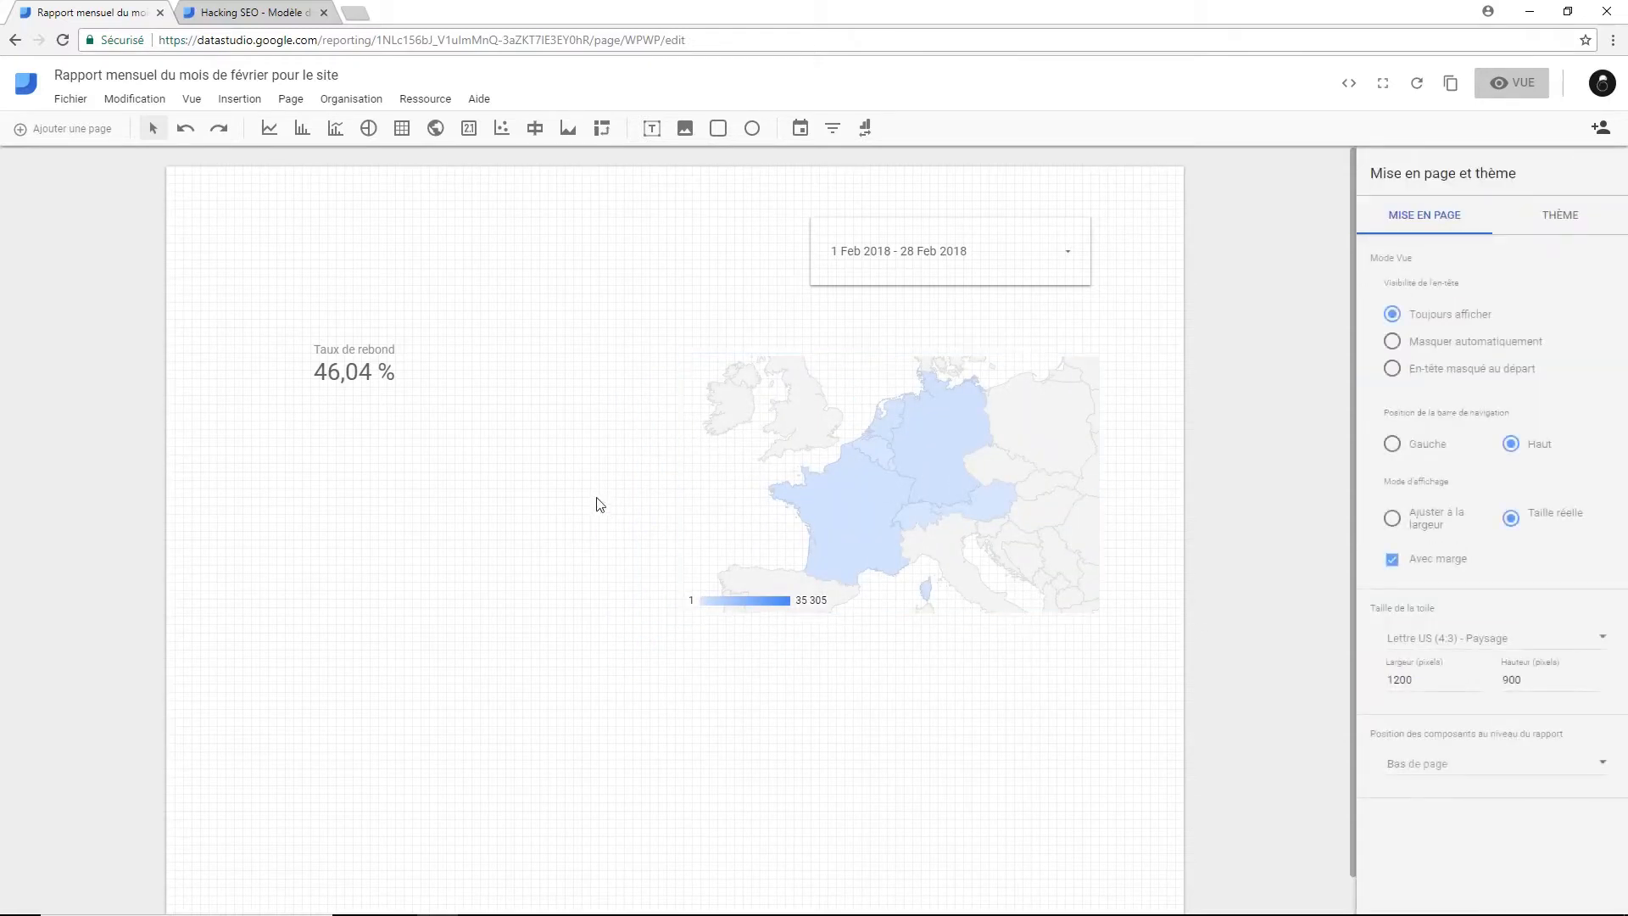
Step: Draw a time series chart below the scorecard and set its metric to Utilisateurs from the Utilisateur group
{"action": "left_click", "coordinate": [278, 130]}
{"action": "left_click_drag", "start_coordinate": [226, 482], "coordinate": [552, 659]}
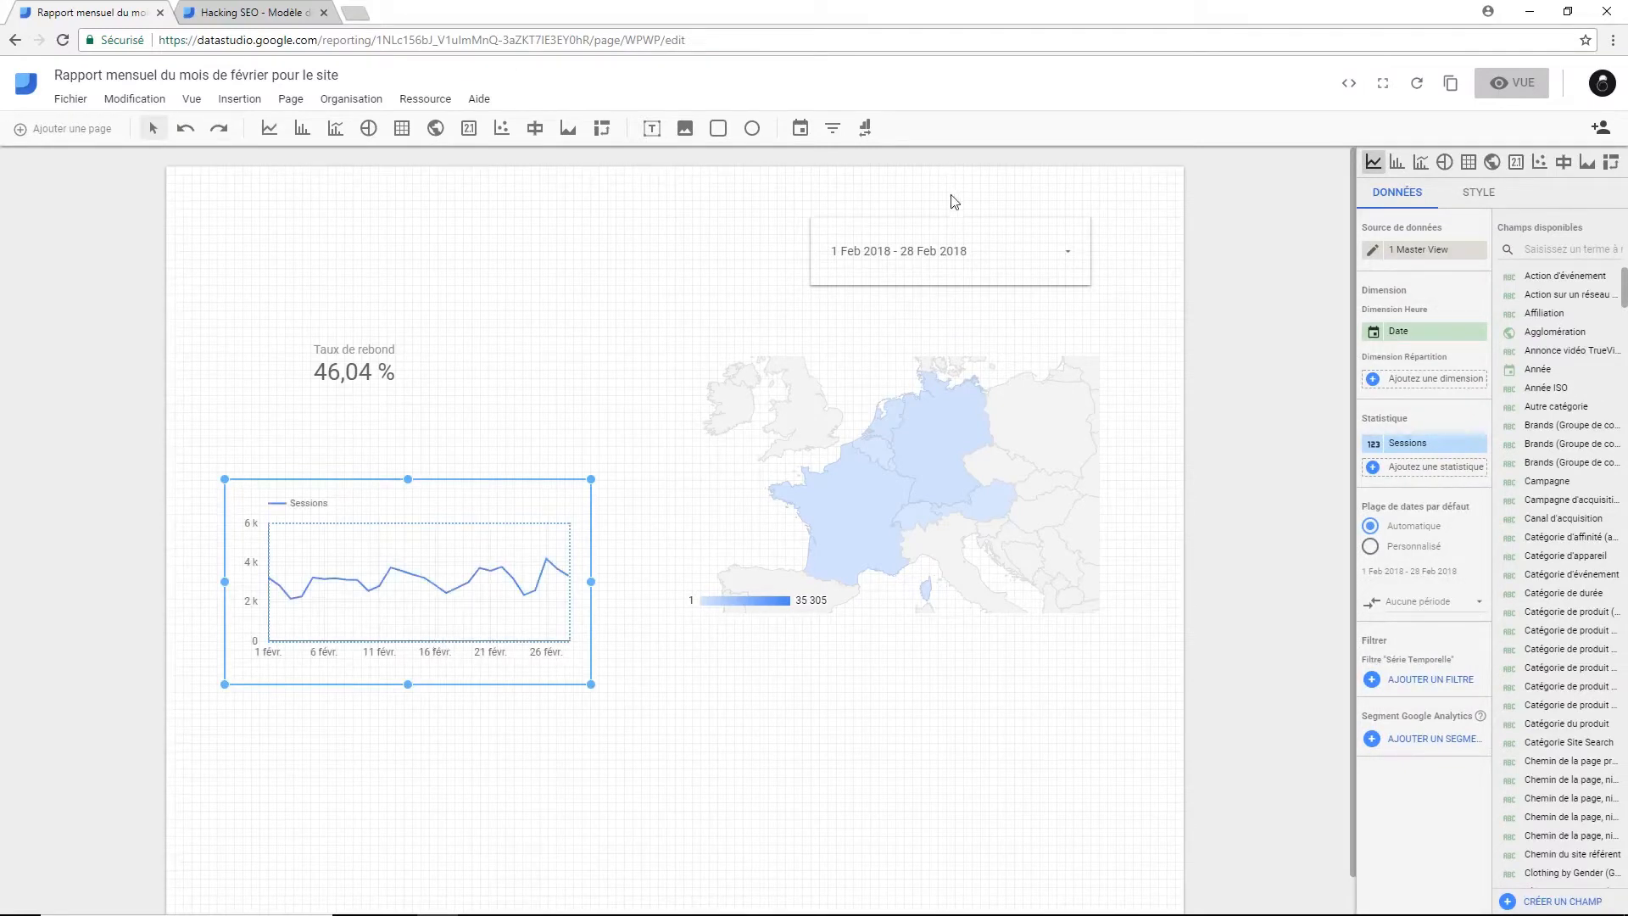
{"action": "left_click", "coordinate": [1436, 444]}
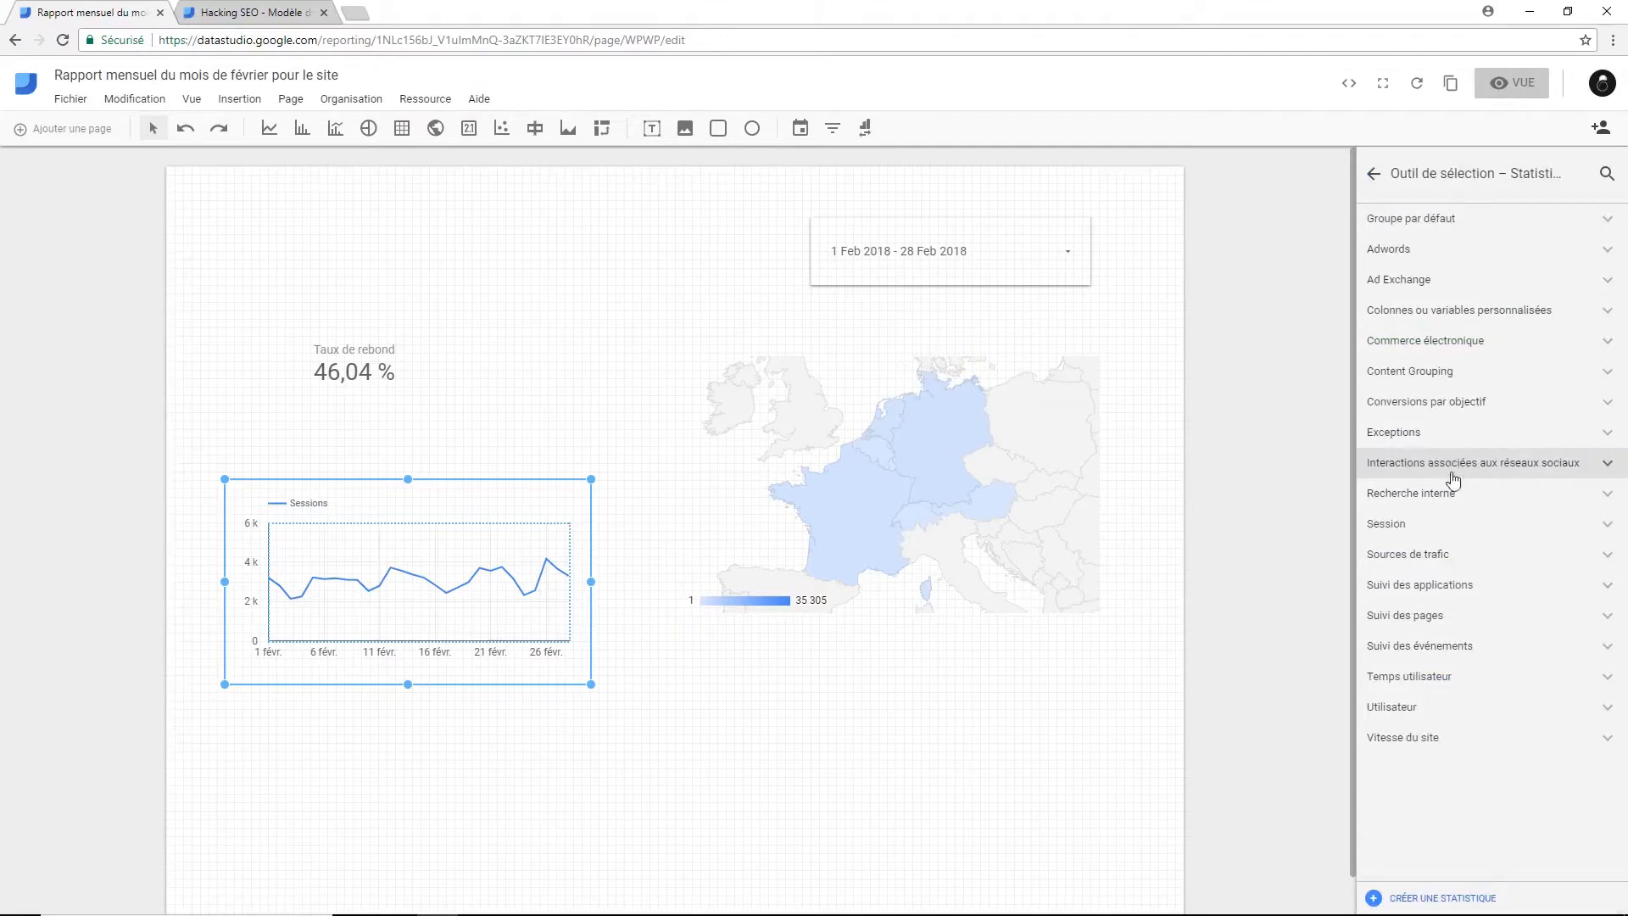
{"action": "left_click", "coordinate": [1471, 706]}
{"action": "scroll", "coordinate": [1472, 709], "scroll_direction": "down", "scroll_amount": 2}
{"action": "left_click", "coordinate": [1479, 772]}
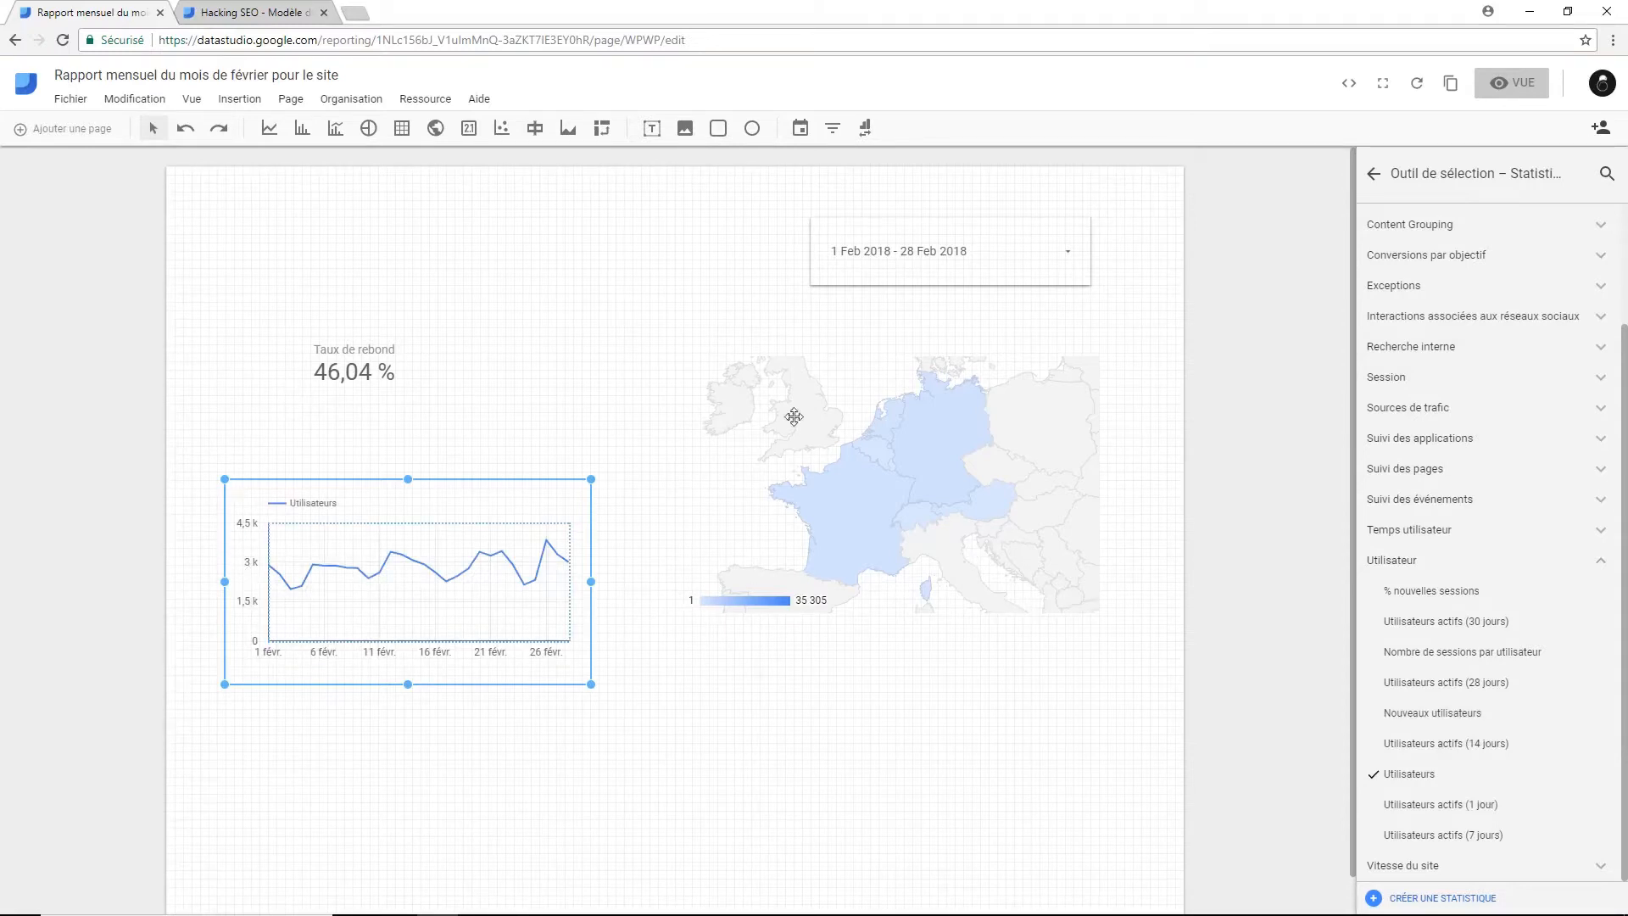
{"action": "left_click", "coordinate": [1373, 173]}
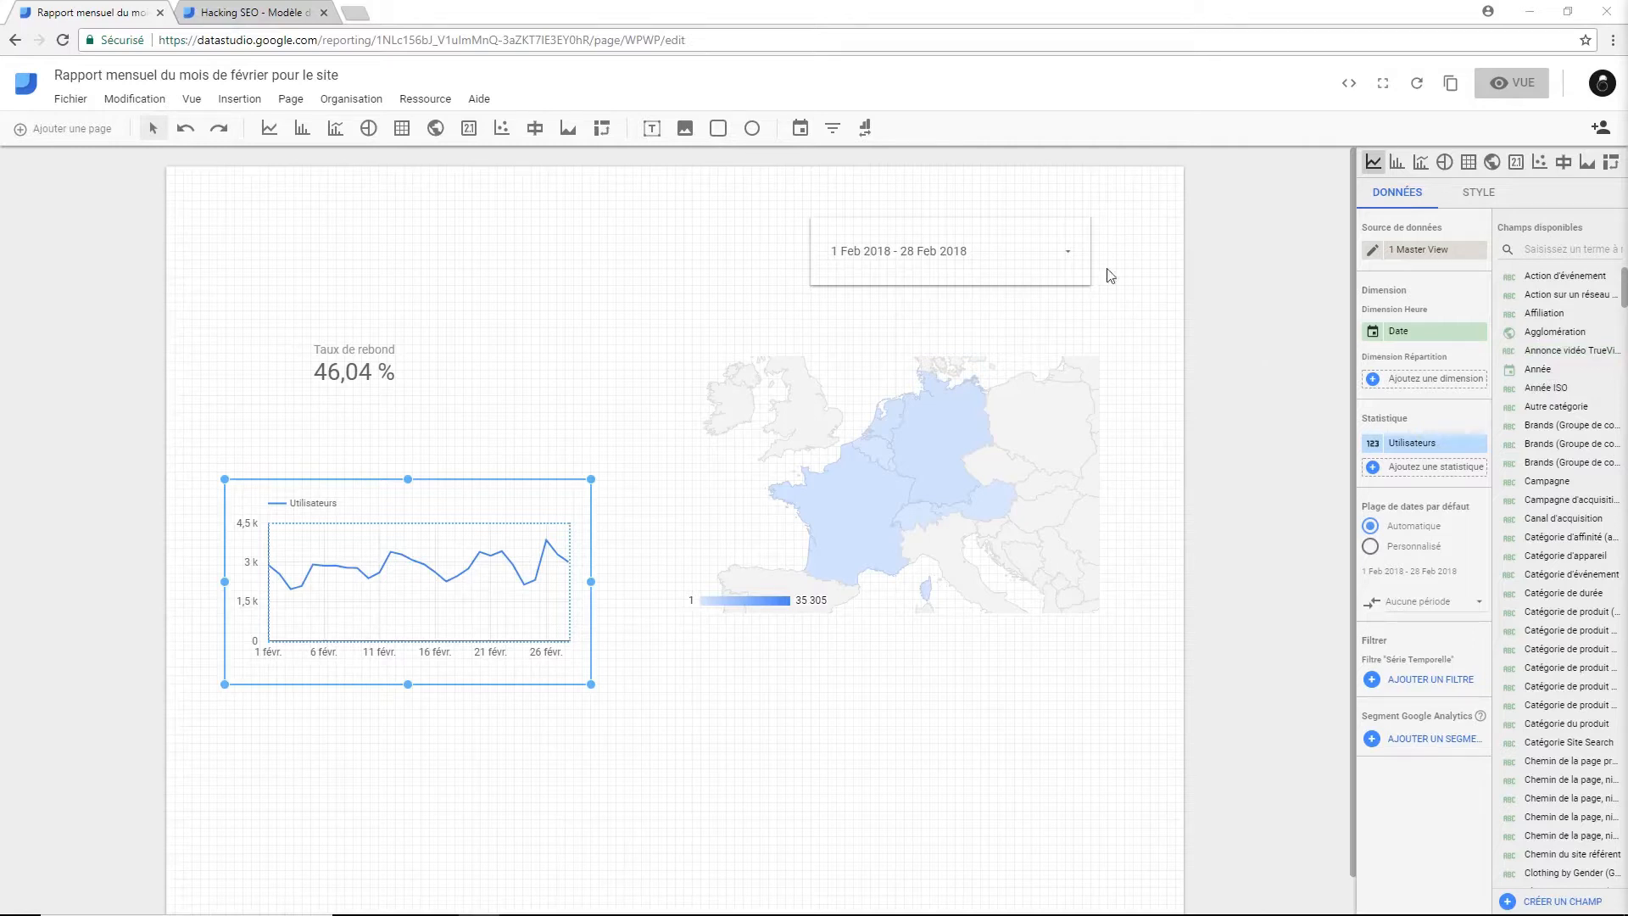
Step: Switch to the Hacking SEO - Modèle de rapport report and examine its sections from Audience down to E-Commerce
{"action": "left_click", "coordinate": [254, 12]}
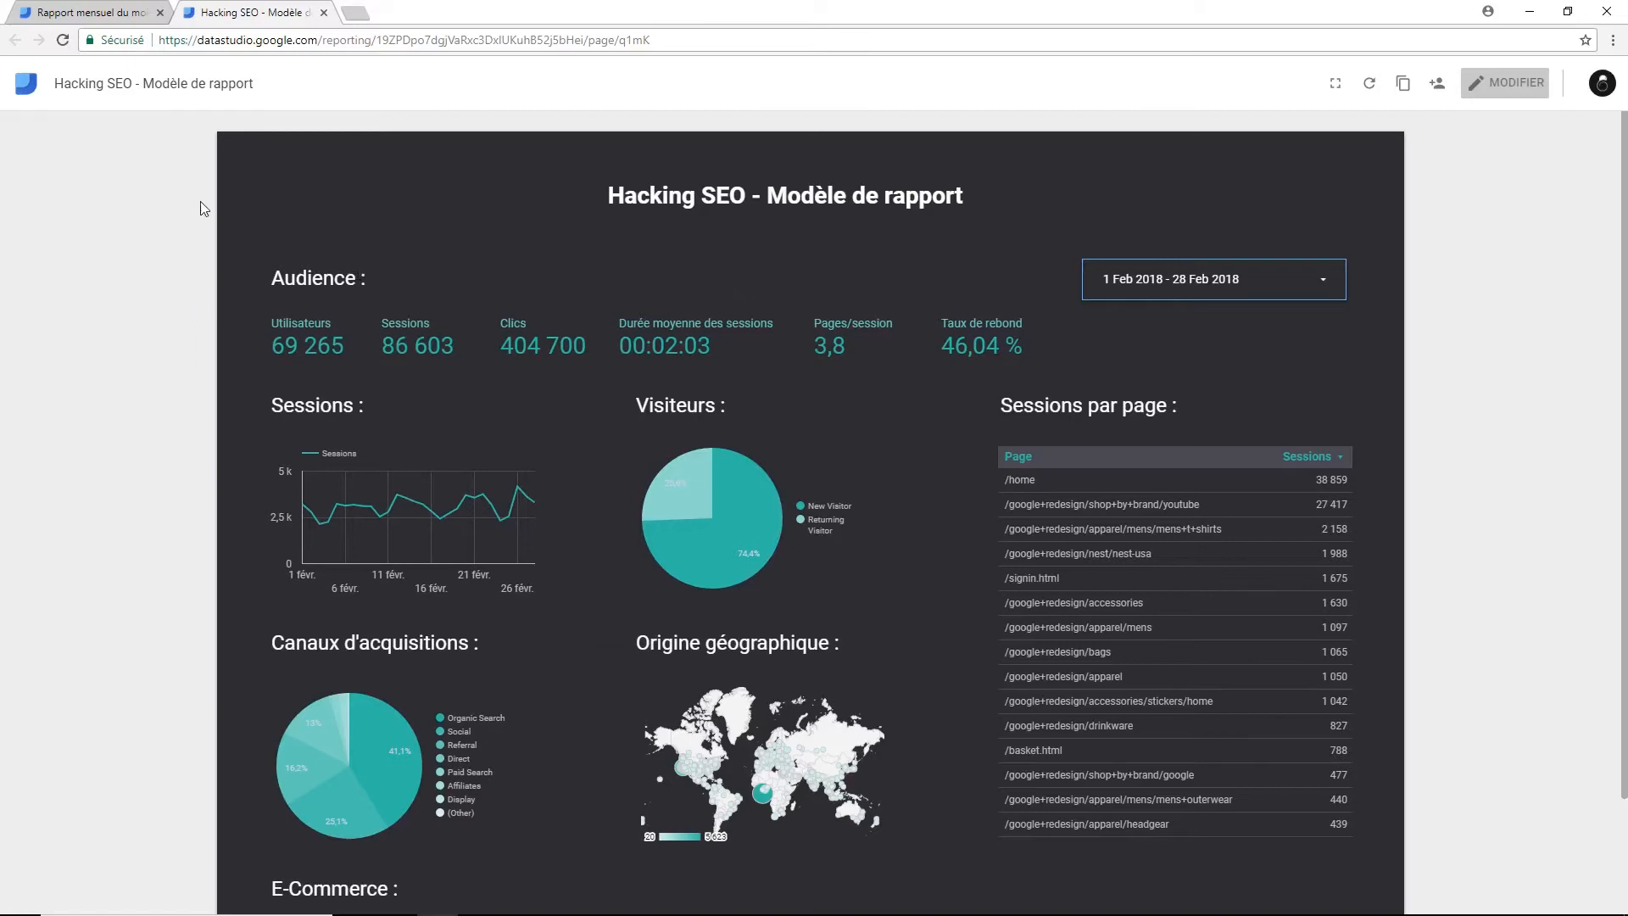
{"action": "scroll", "coordinate": [238, 255], "scroll_direction": "down", "scroll_amount": 1}
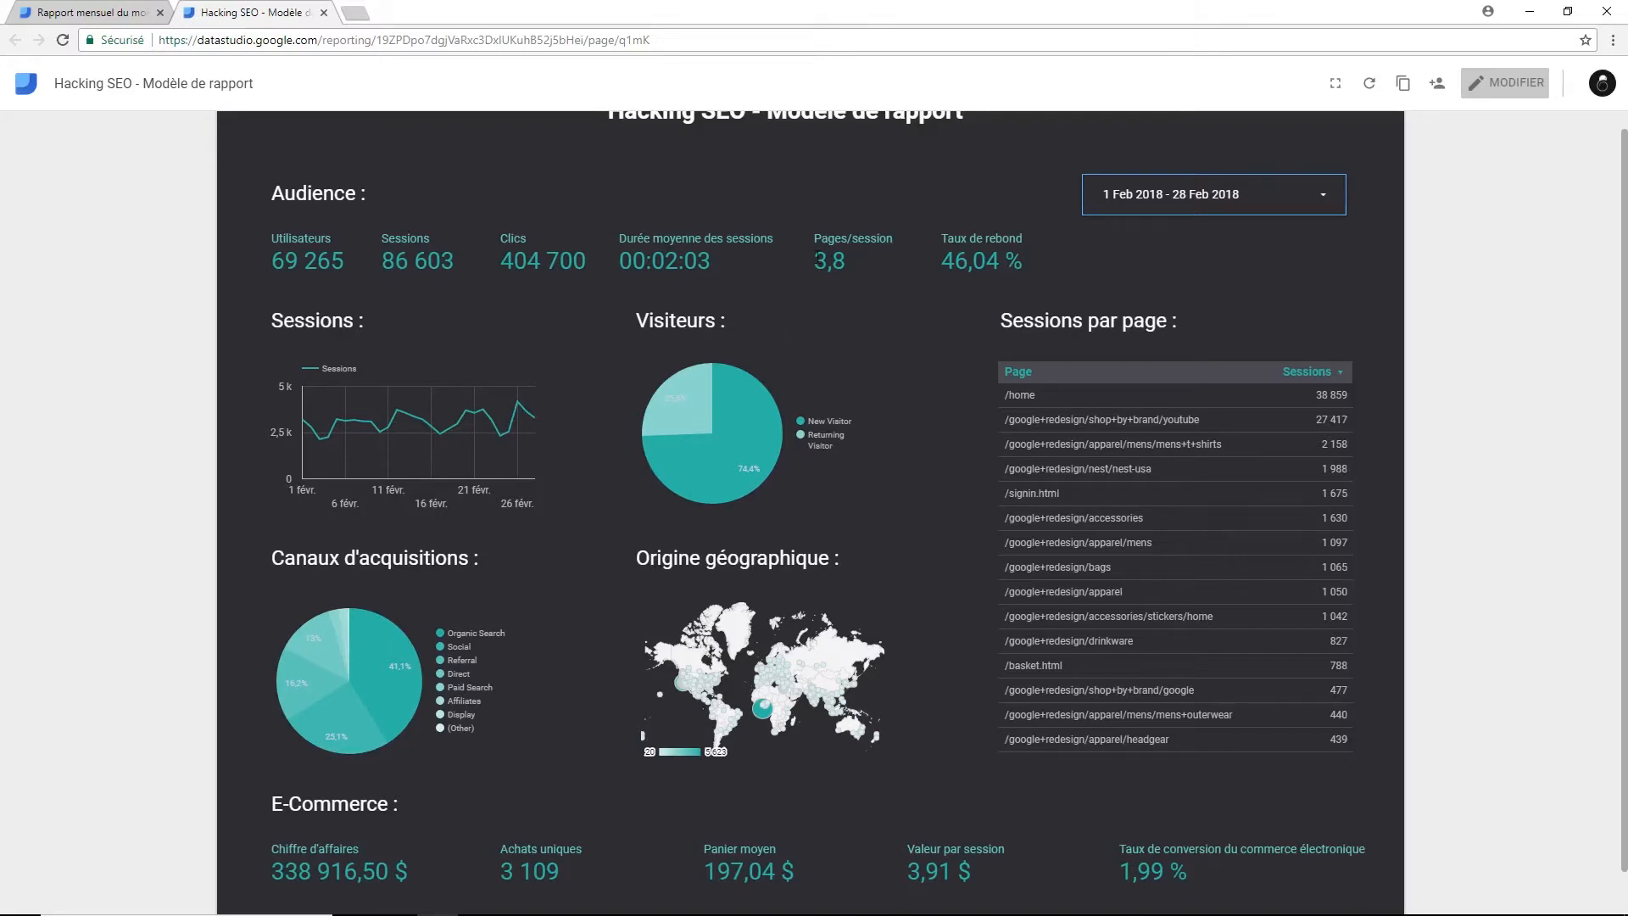
{"action": "mouse_move", "coordinate": [739, 415]}
{"action": "scroll", "coordinate": [582, 374], "scroll_direction": "down", "scroll_amount": 1}
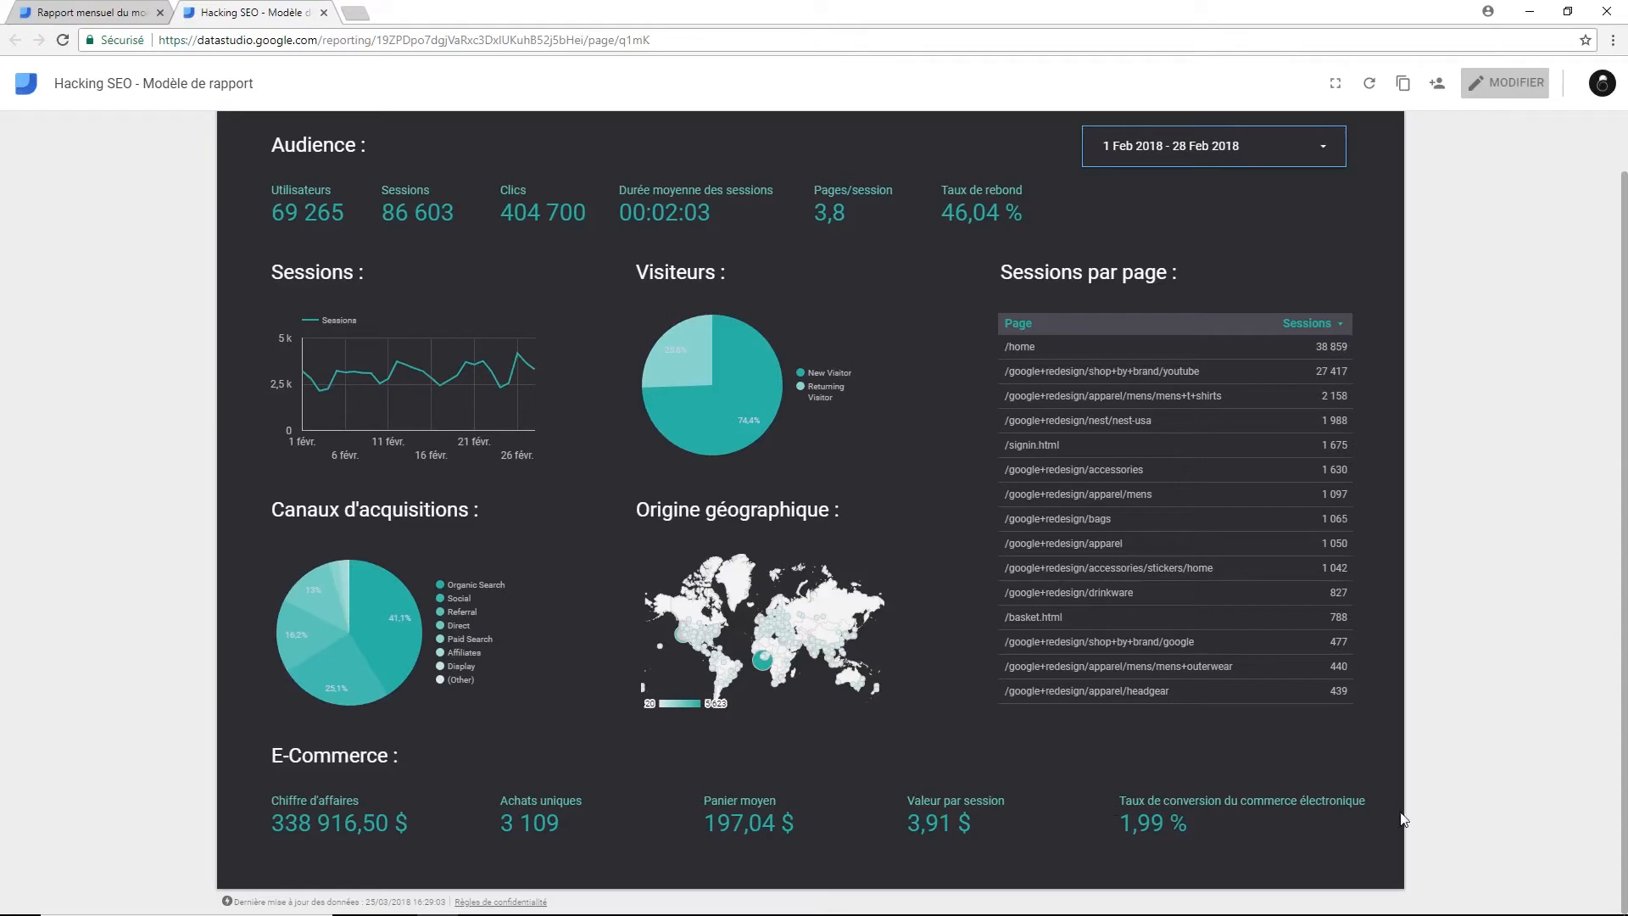
{"action": "scroll", "coordinate": [1410, 766], "scroll_direction": "up", "scroll_amount": 2}
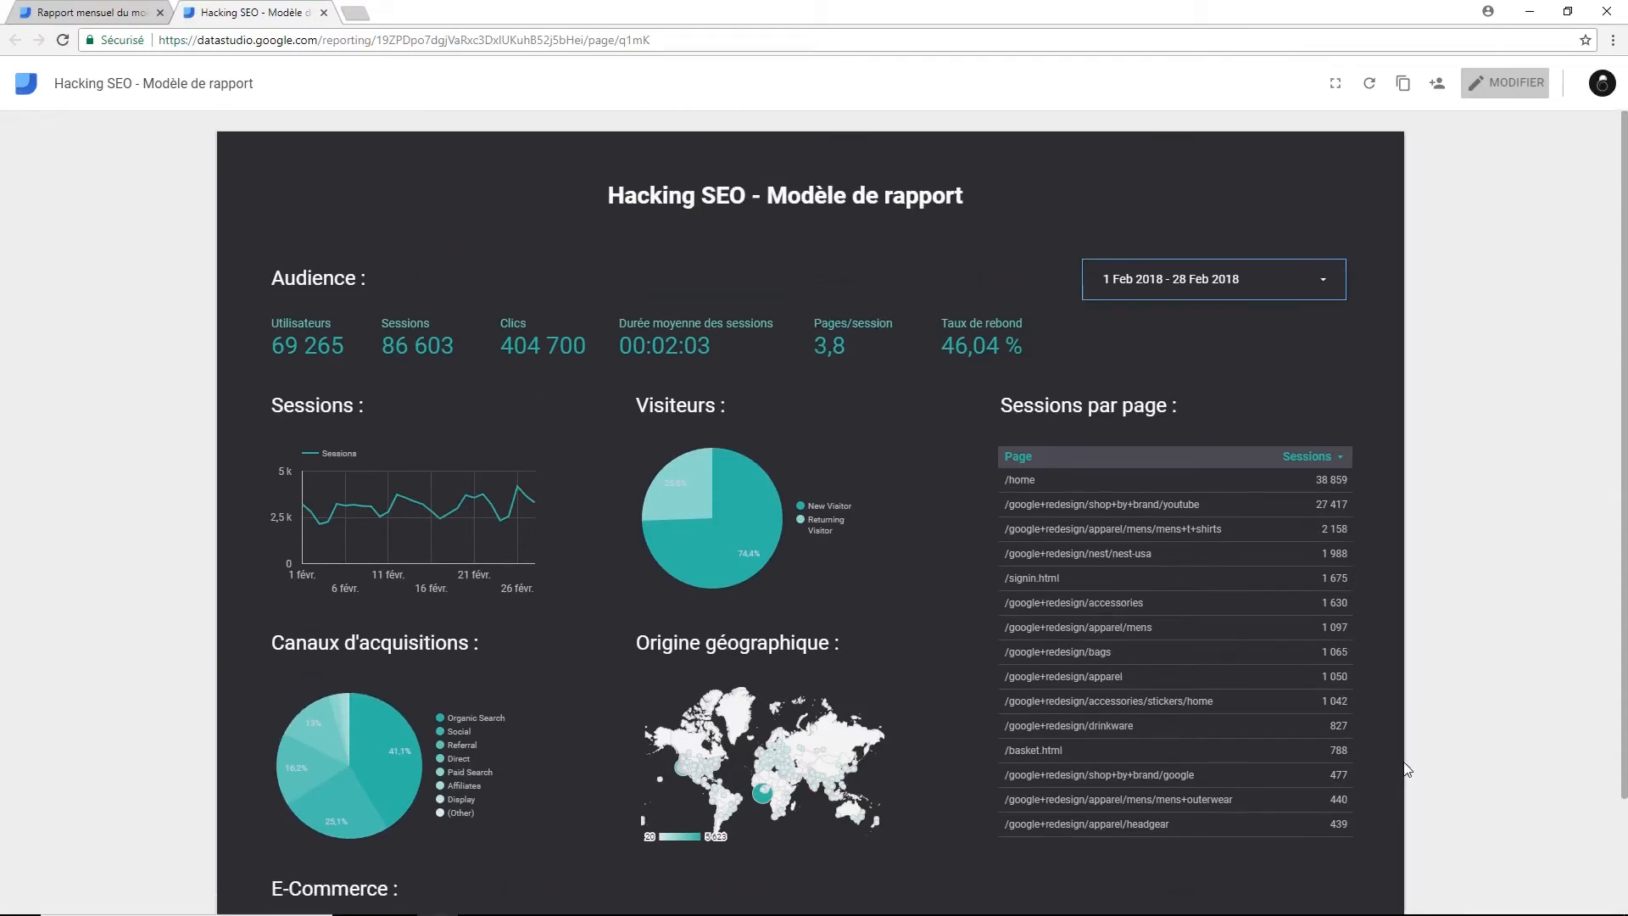
Step: View the template report's date range calendar, then close it without choosing other dates
{"action": "left_click", "coordinate": [1341, 281]}
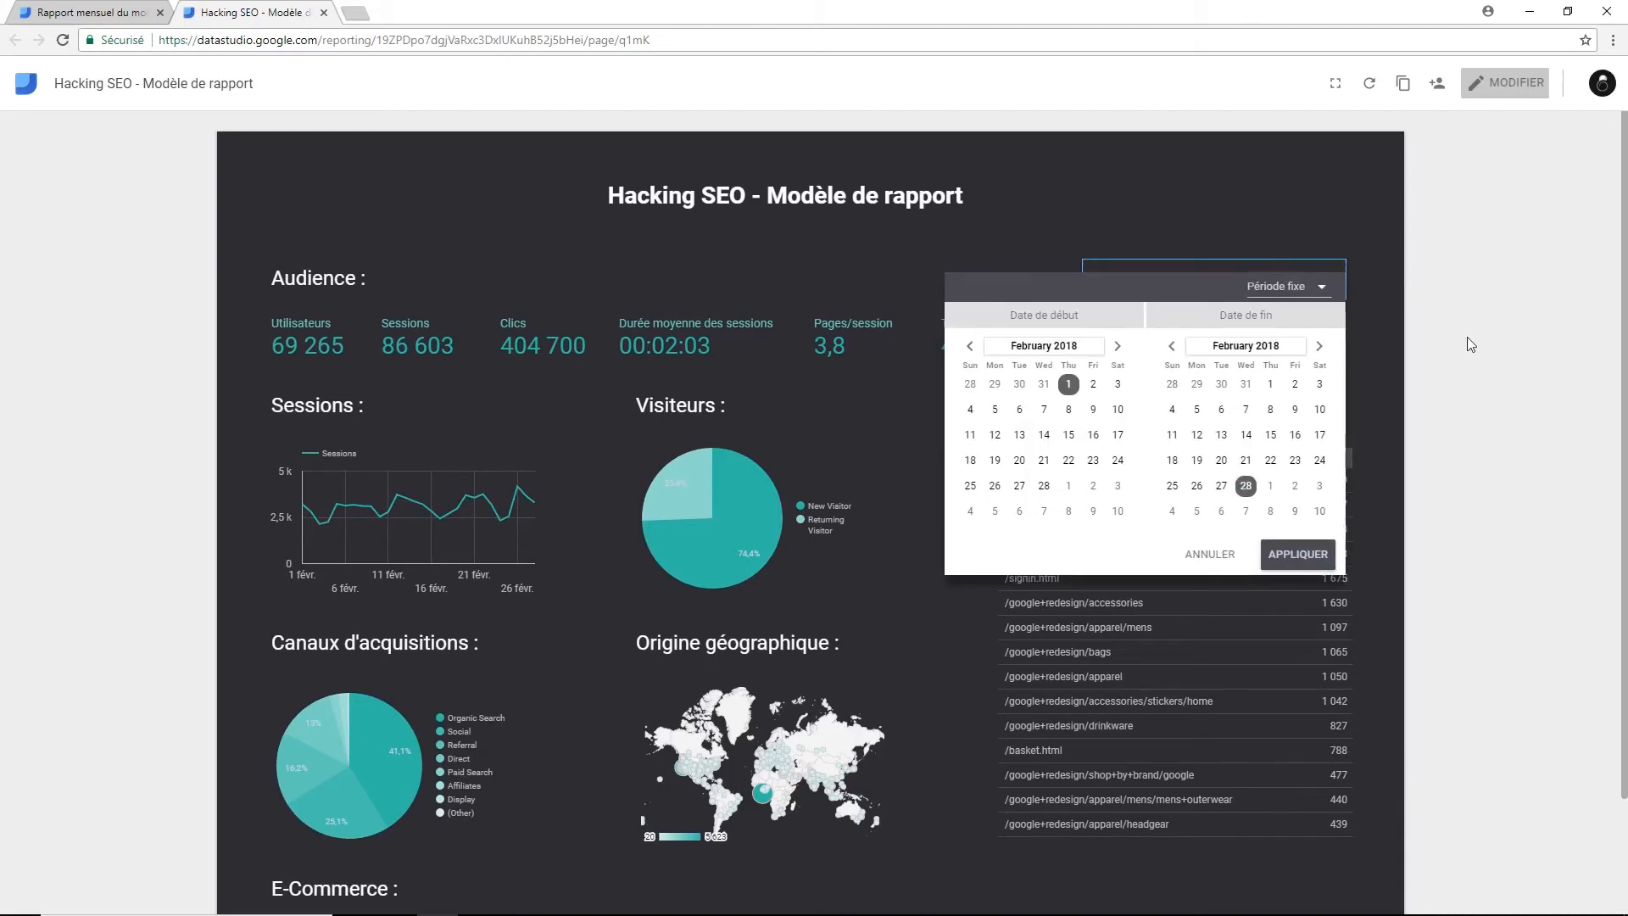
{"action": "left_click", "coordinate": [1471, 343]}
{"action": "scroll", "coordinate": [1365, 322], "scroll_direction": "down", "scroll_amount": 1}
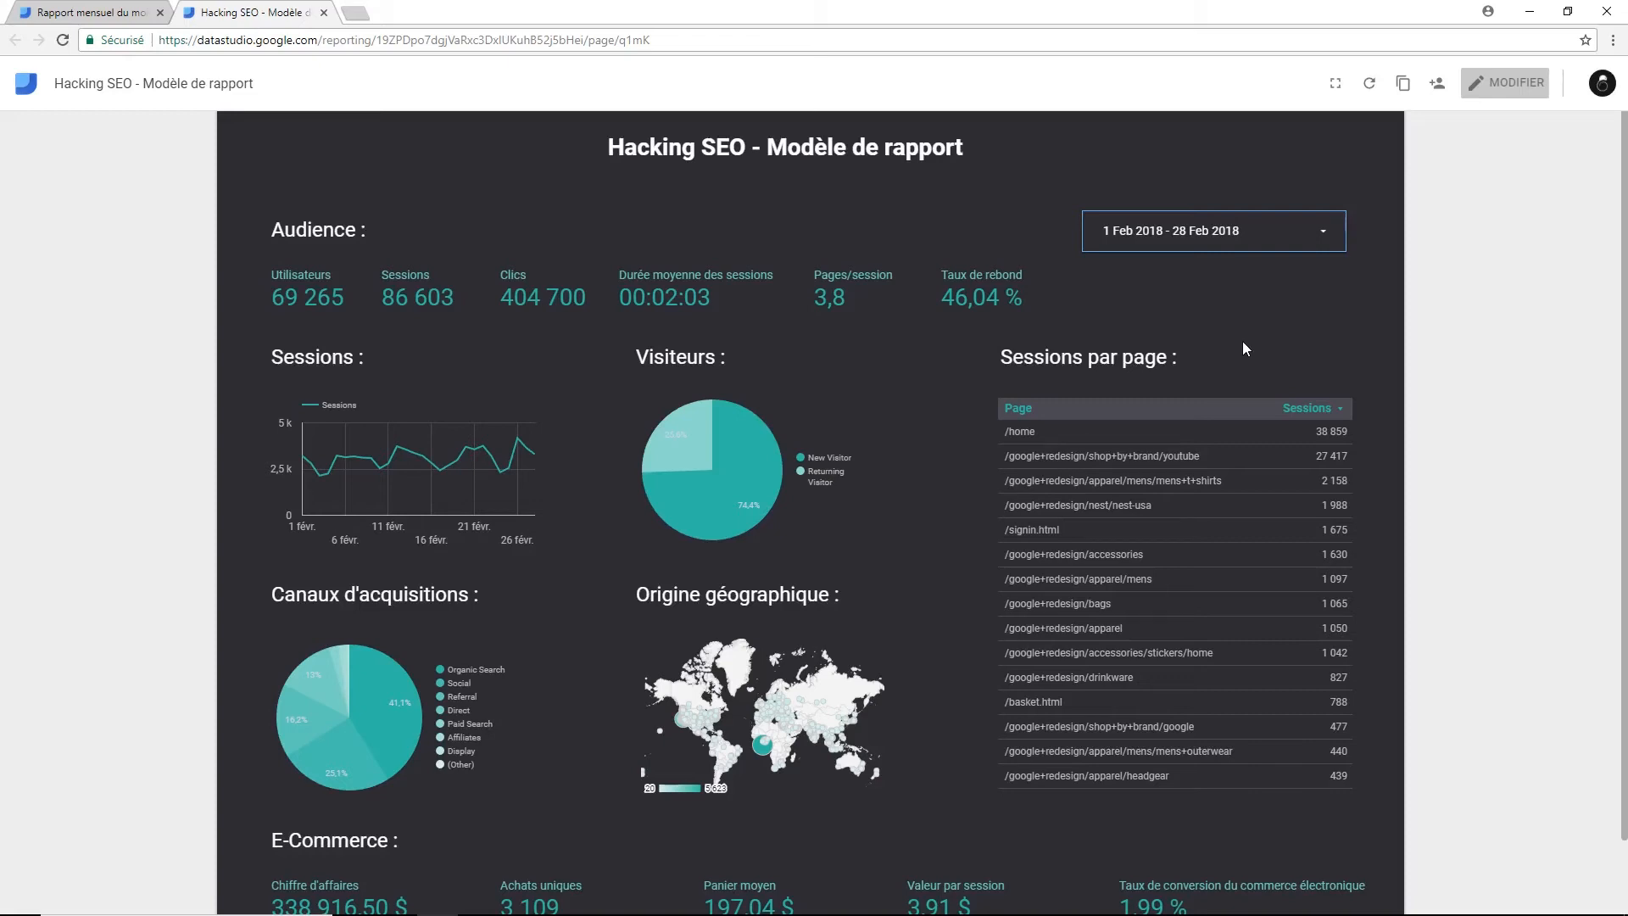
{"action": "scroll", "coordinate": [1263, 341], "scroll_direction": "up", "scroll_amount": 1}
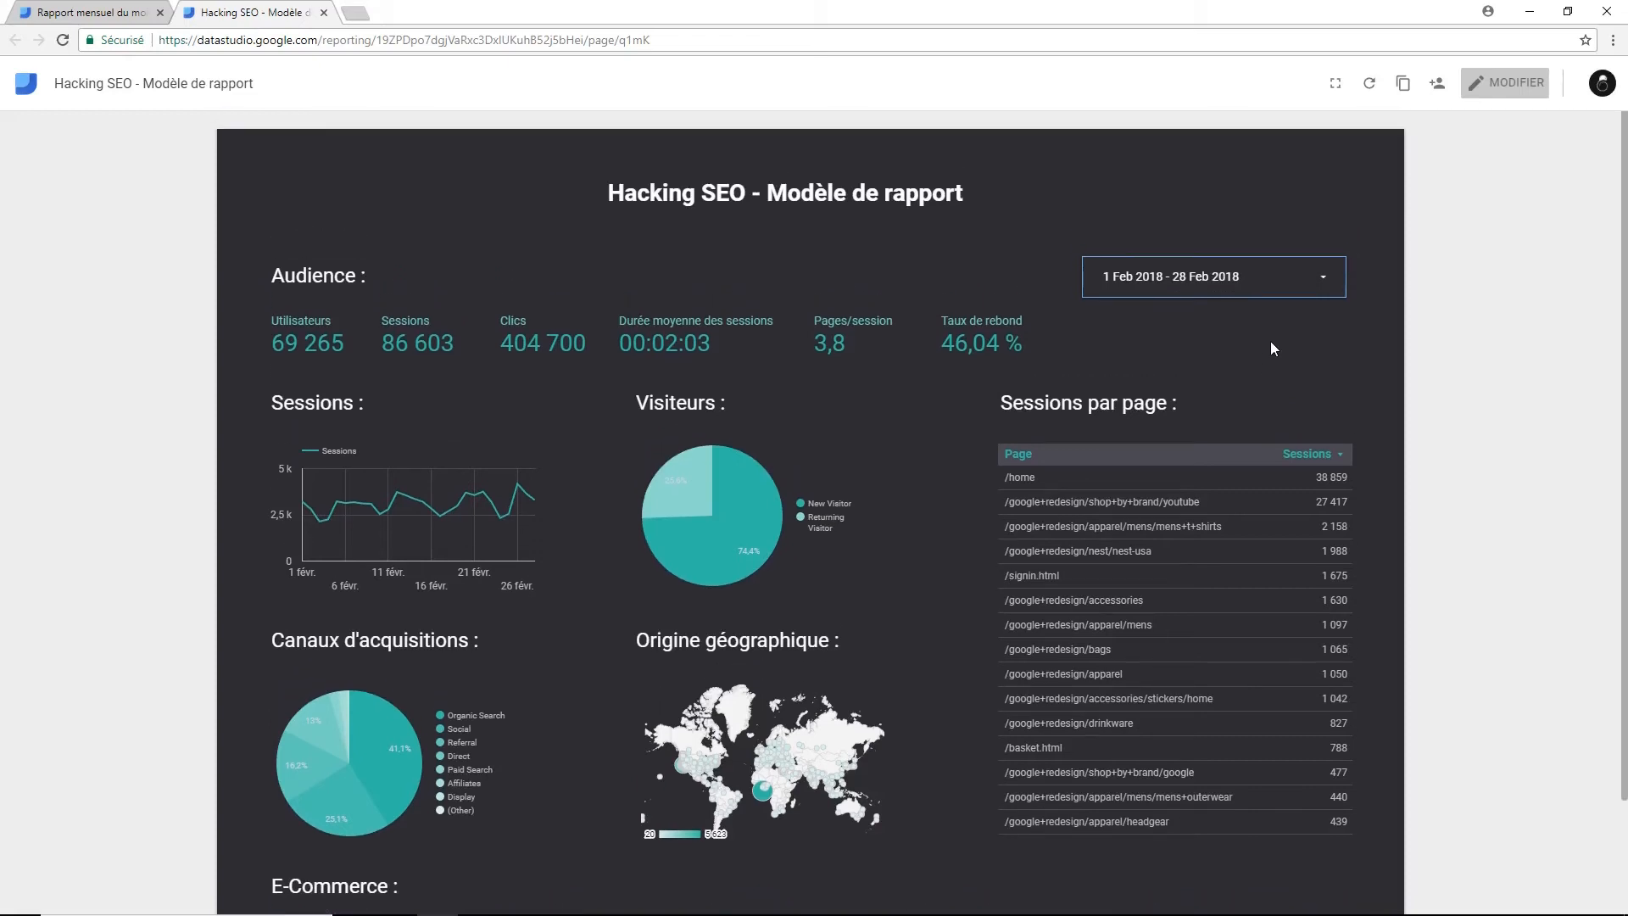
Step: Review the template report's sharing link and its link access options, then close the sharing settings
{"action": "left_click", "coordinate": [1438, 88]}
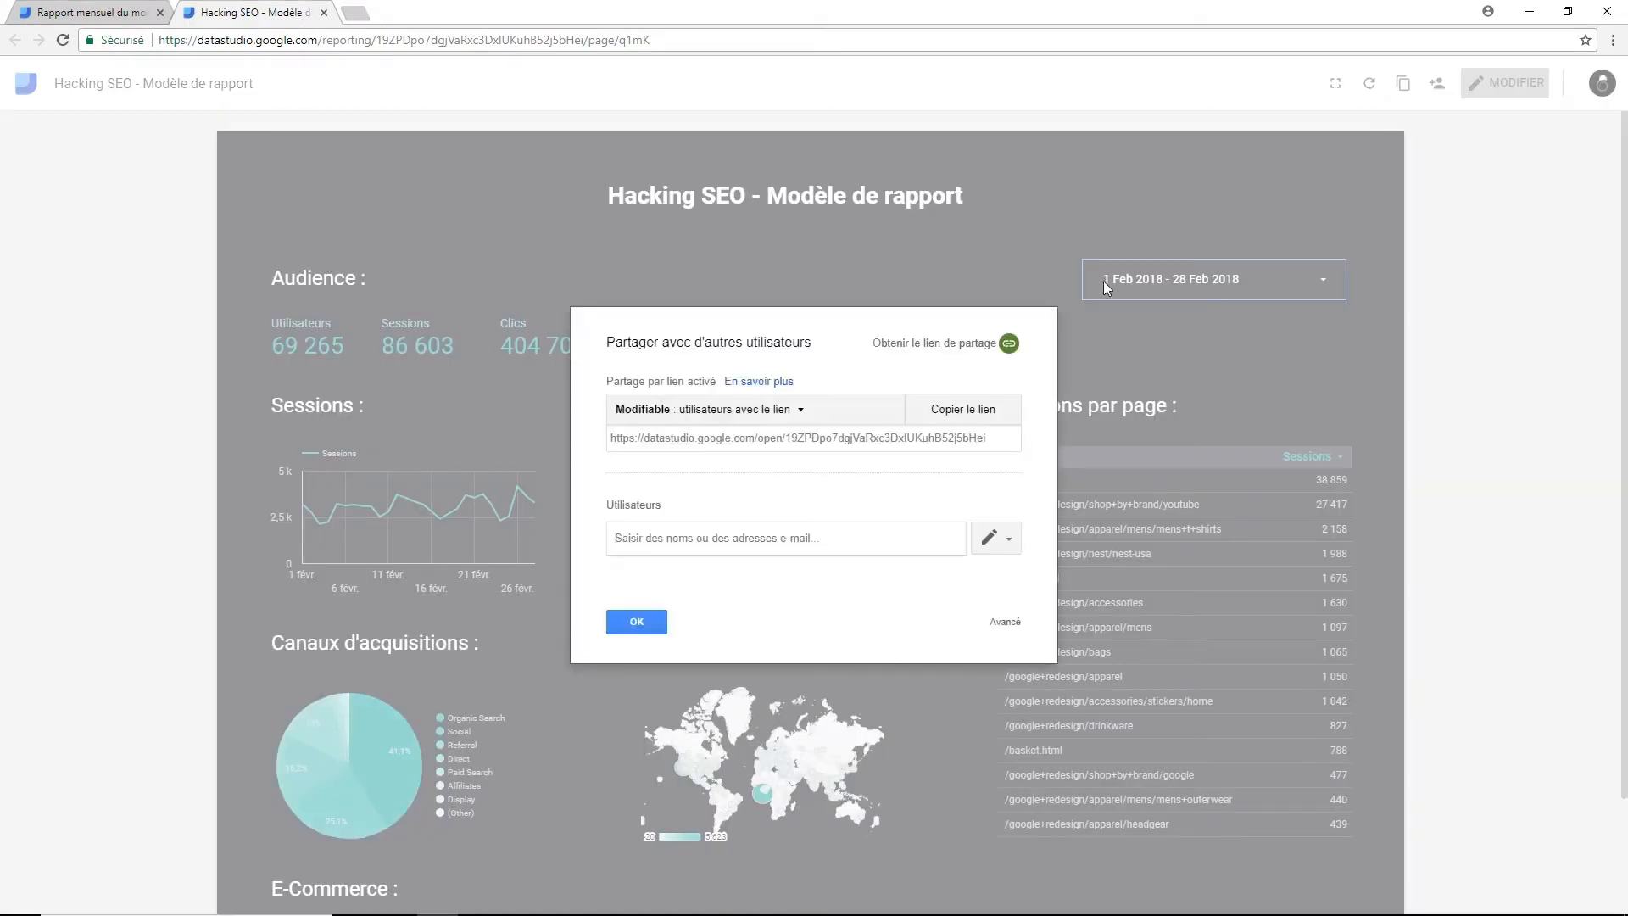
{"action": "left_click", "coordinate": [886, 441]}
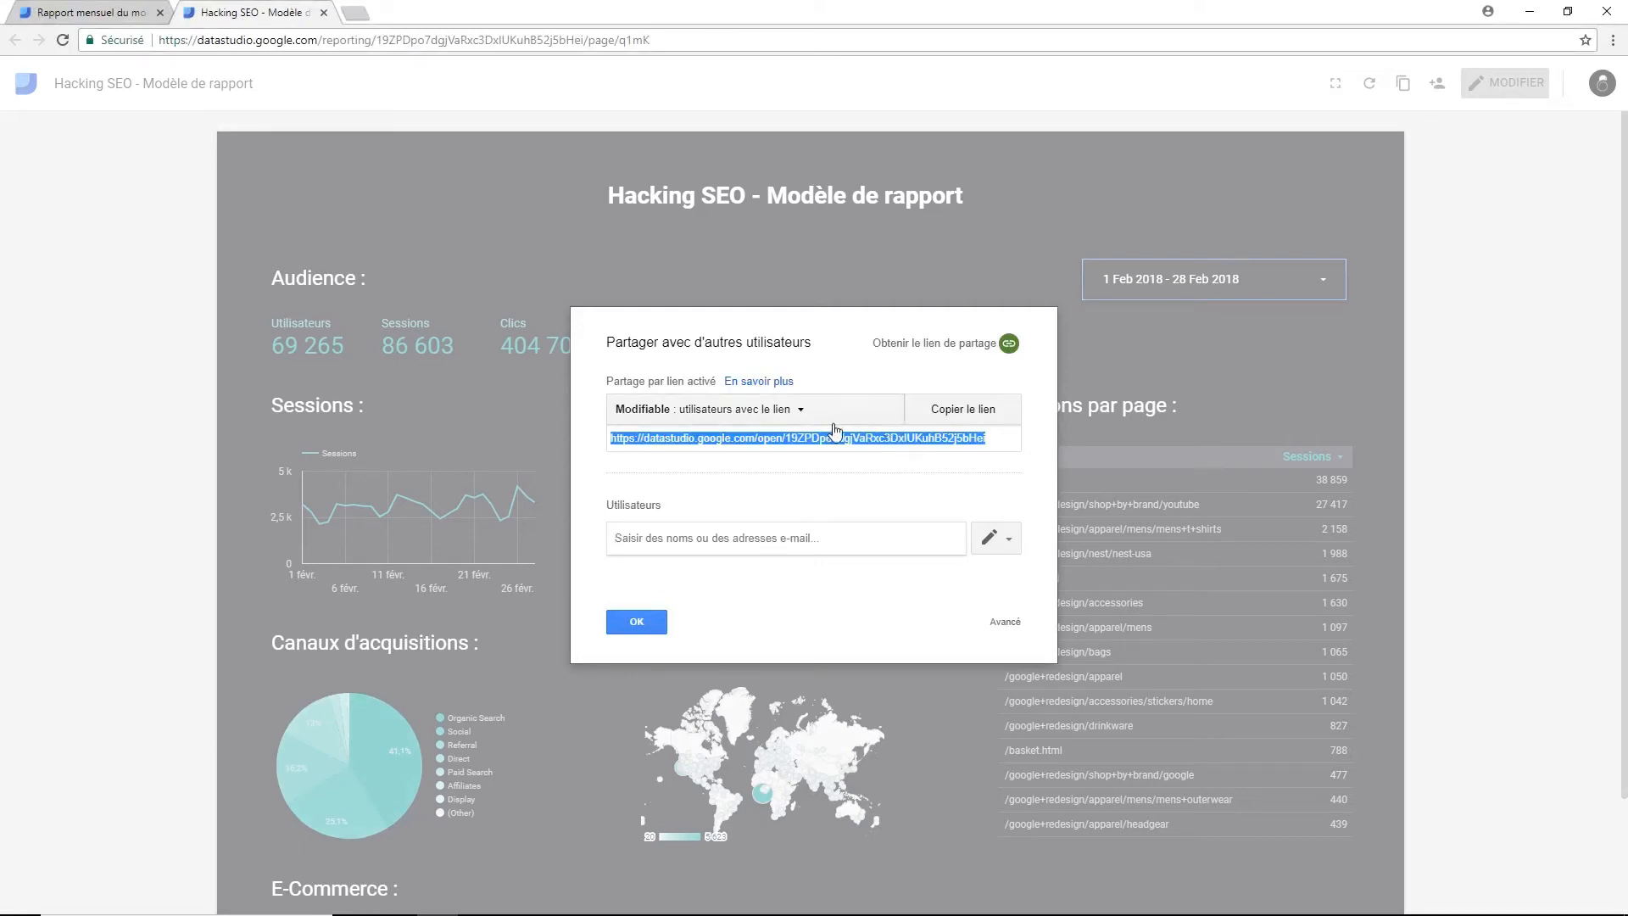
{"action": "left_click", "coordinate": [789, 412]}
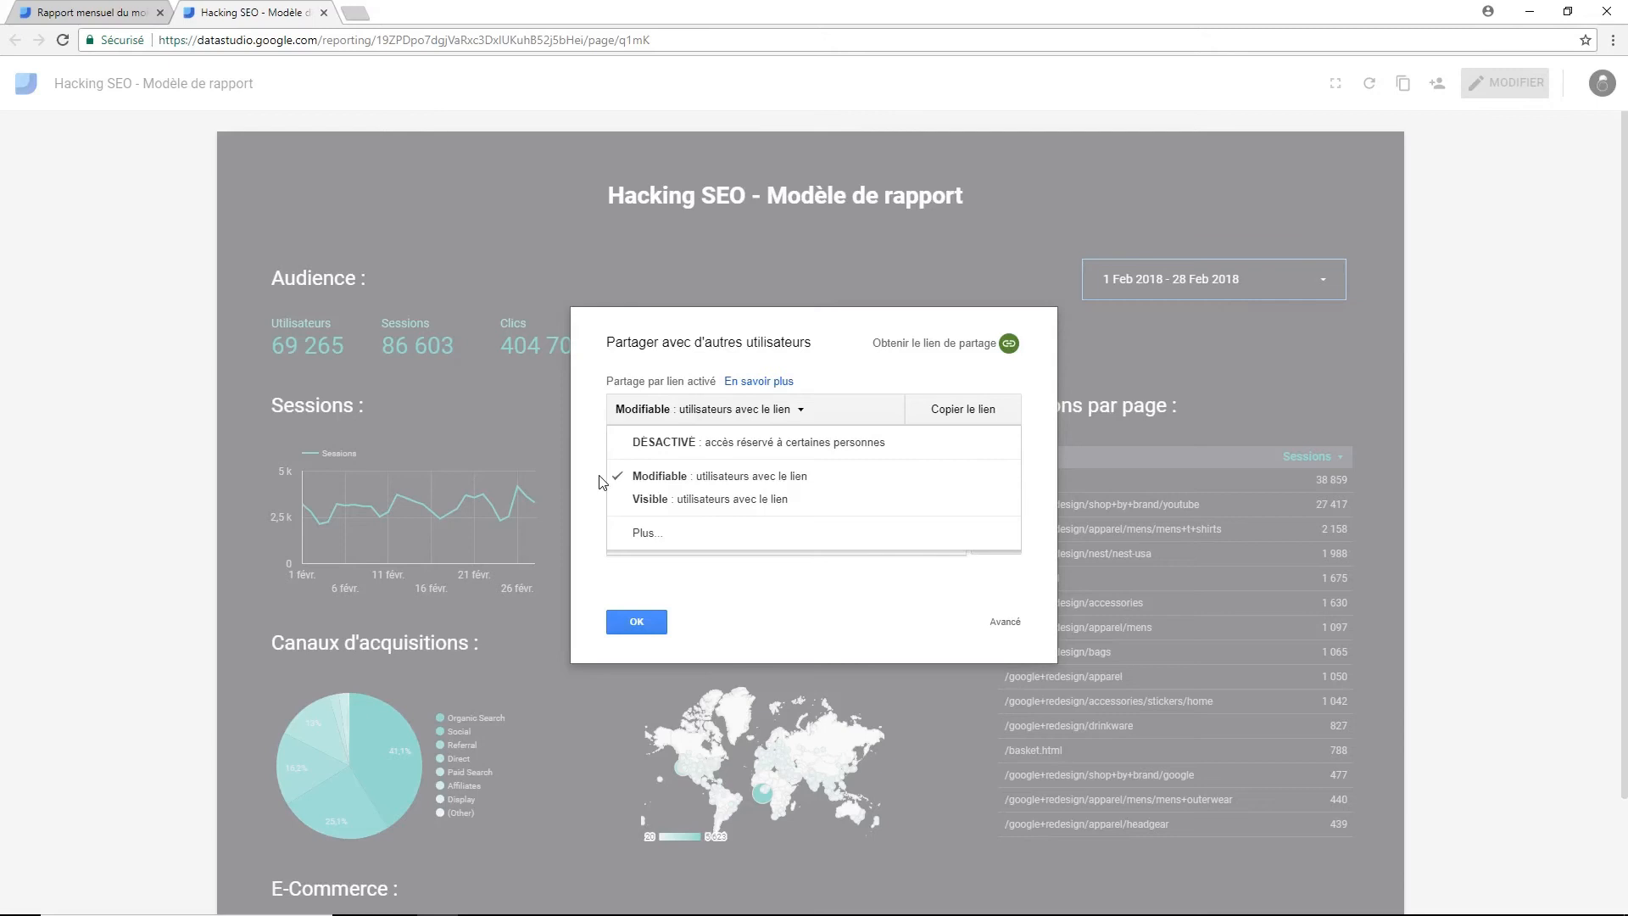
{"action": "left_click", "coordinate": [634, 621]}
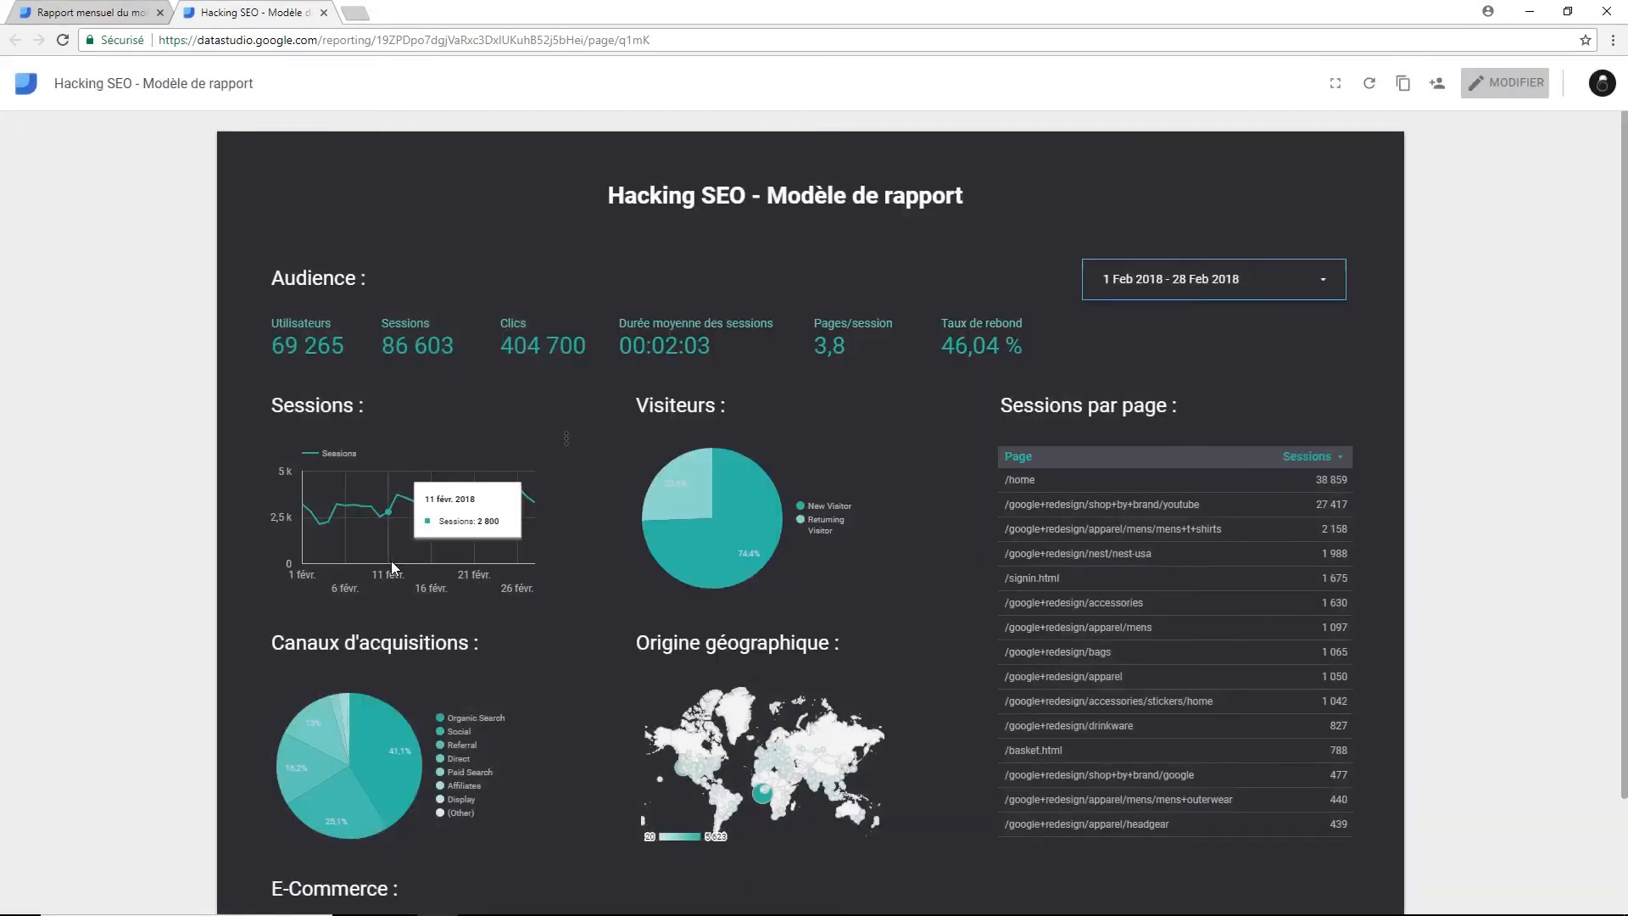
{"action": "scroll", "coordinate": [234, 588], "scroll_direction": "down", "scroll_amount": 1}
{"action": "scroll", "coordinate": [234, 588], "scroll_direction": "up", "scroll_amount": 1}
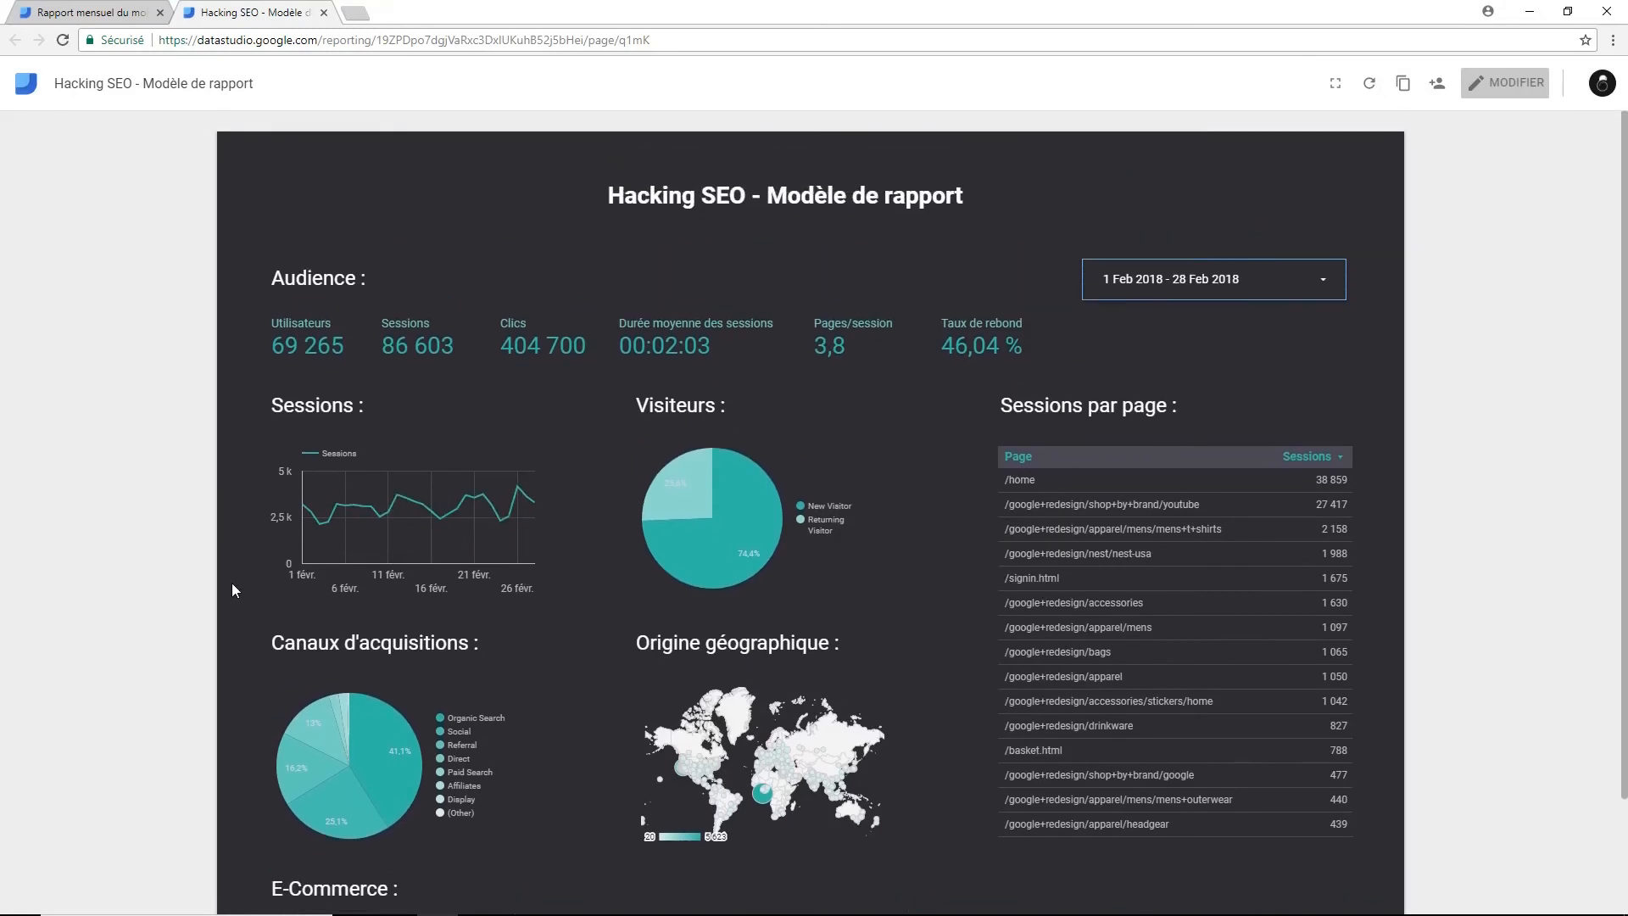